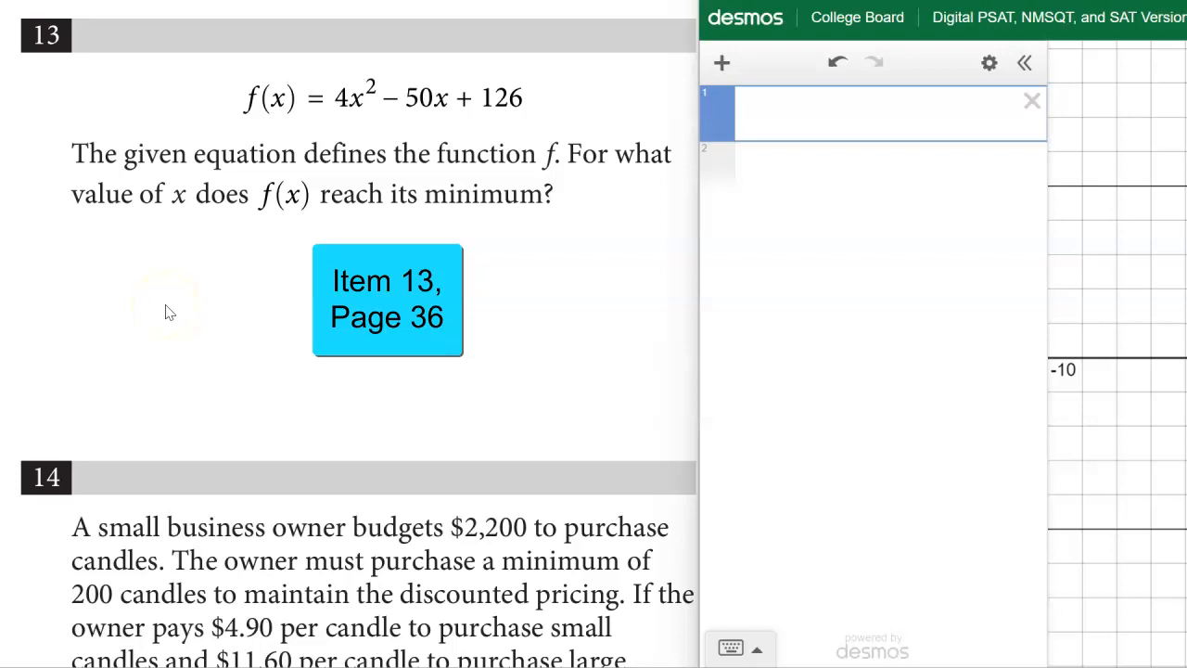
# Step: Enter the function f(x) = 4x^2 − 50x + 126 in the first expression line
pyautogui.click(781, 122)
pyautogui.write('f(x) ')
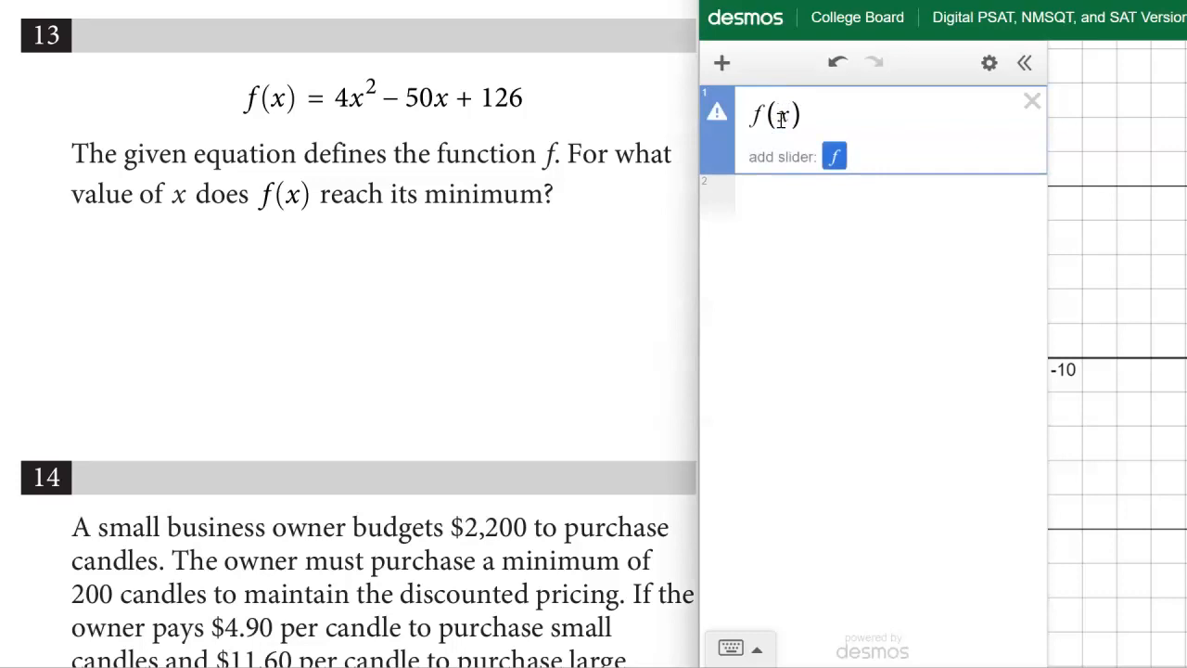
pyautogui.write('= 4x')
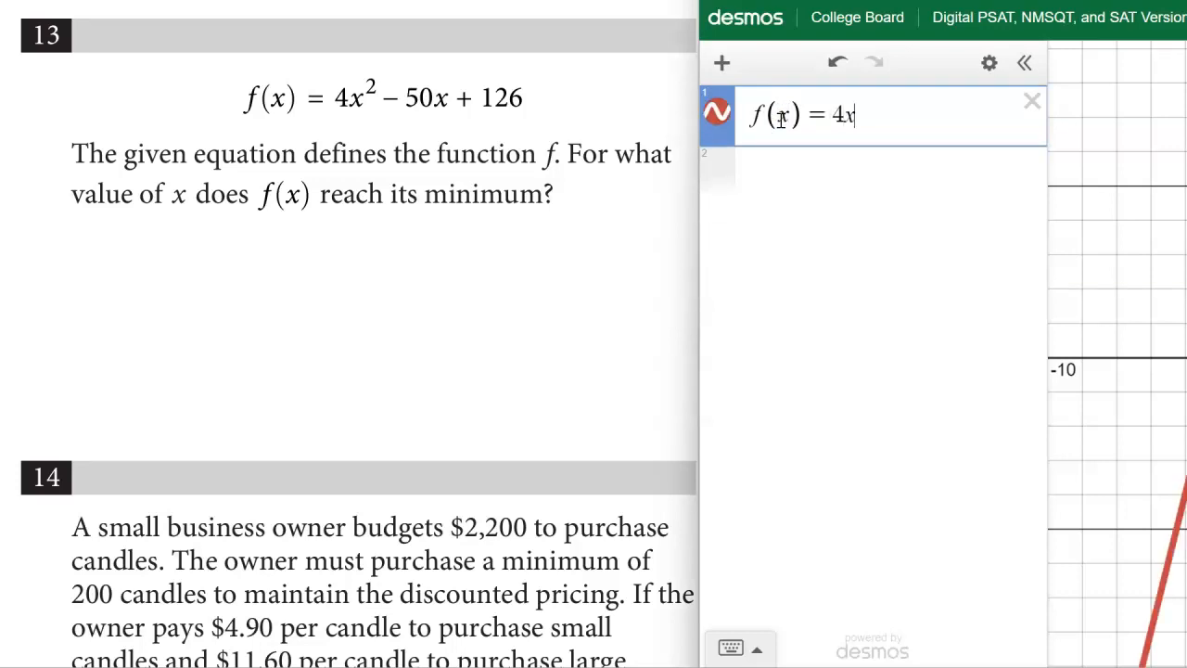
pyautogui.write('^2')
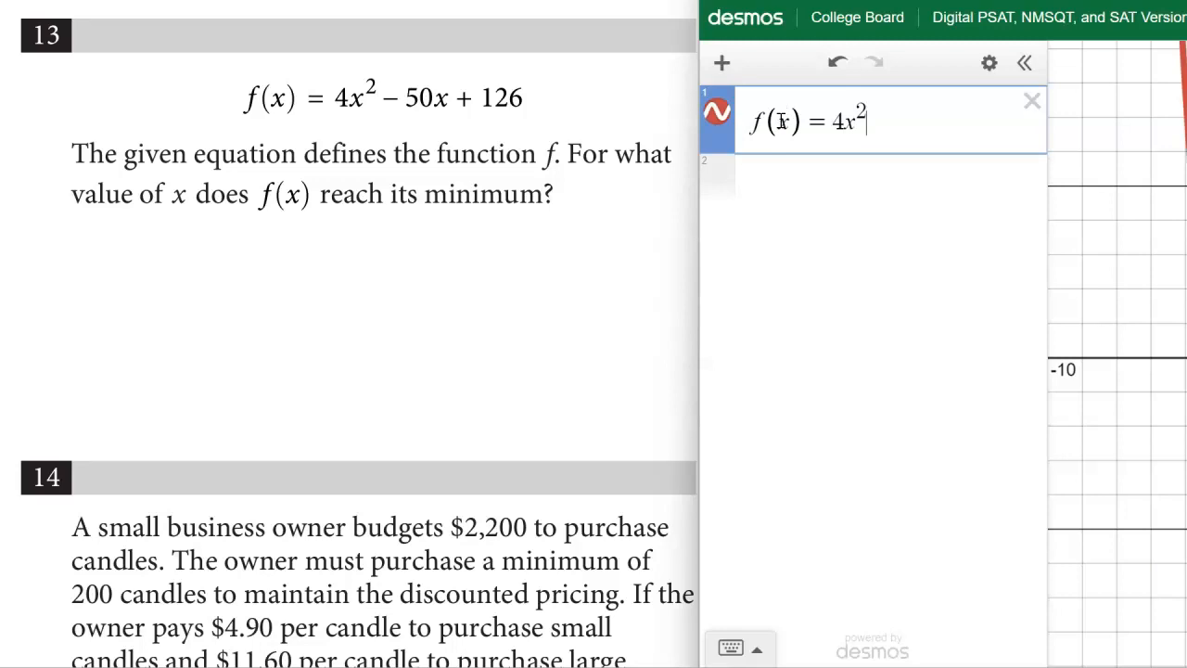
pyautogui.press('Right')
pyautogui.write('- 50')
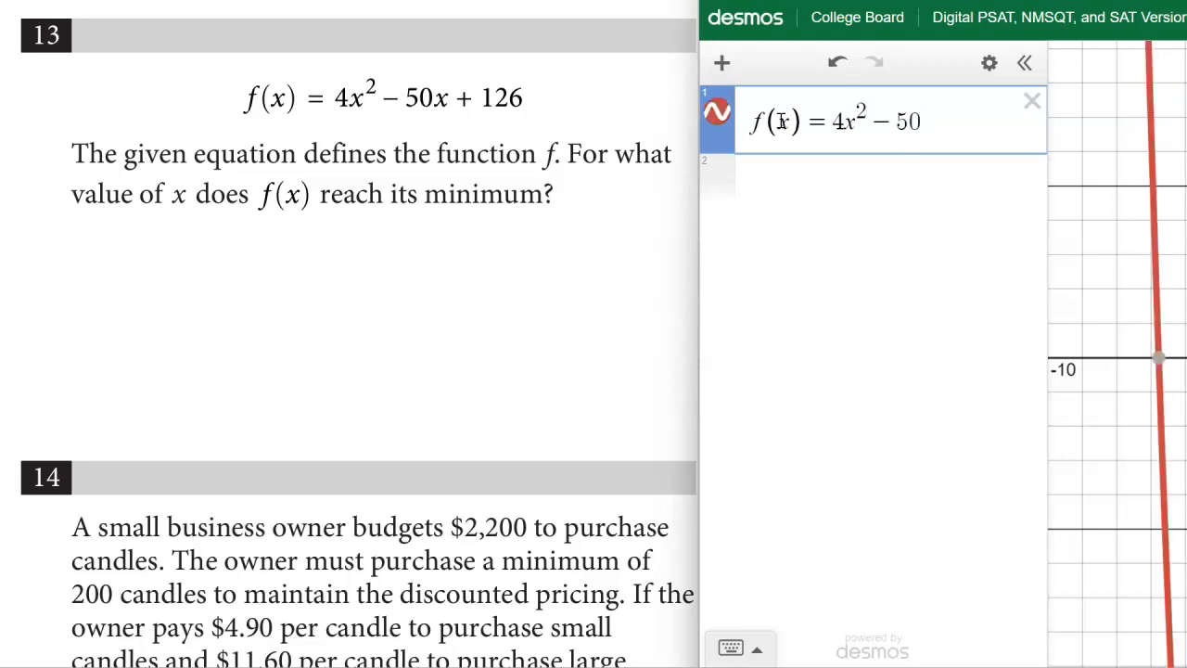
pyautogui.write('x + 126')
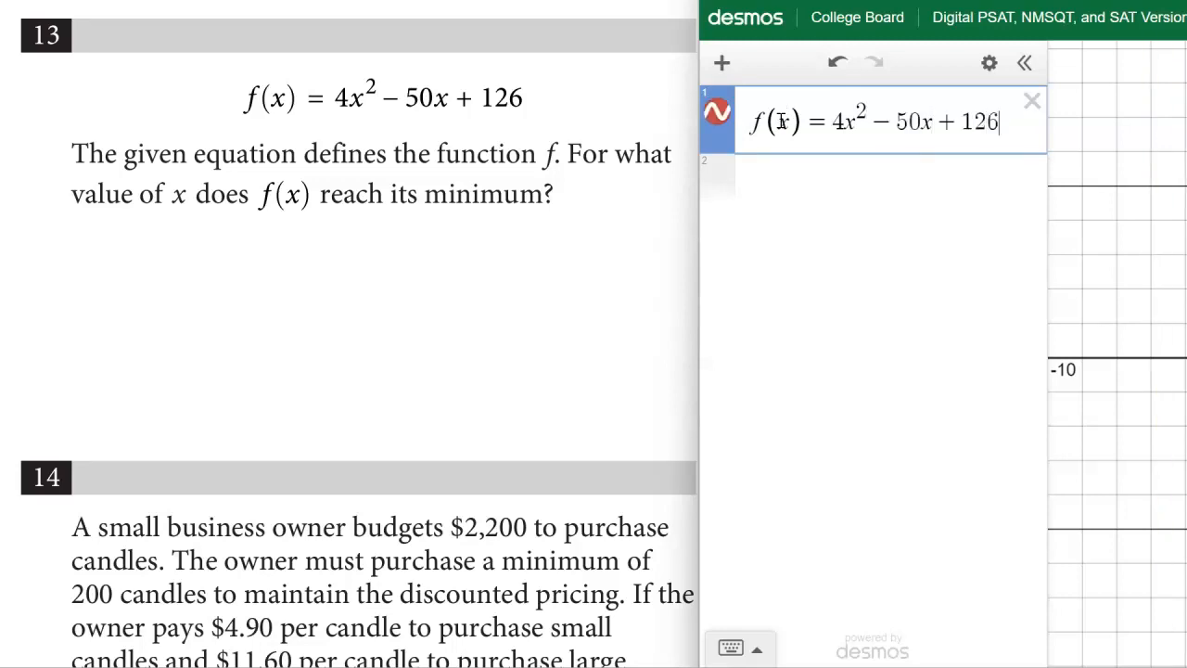
# Step: Bring the whole parabola into view and display the coordinates of its minimum point
pyautogui.moveTo(1100, 17); pyautogui.dragTo(745, 10)
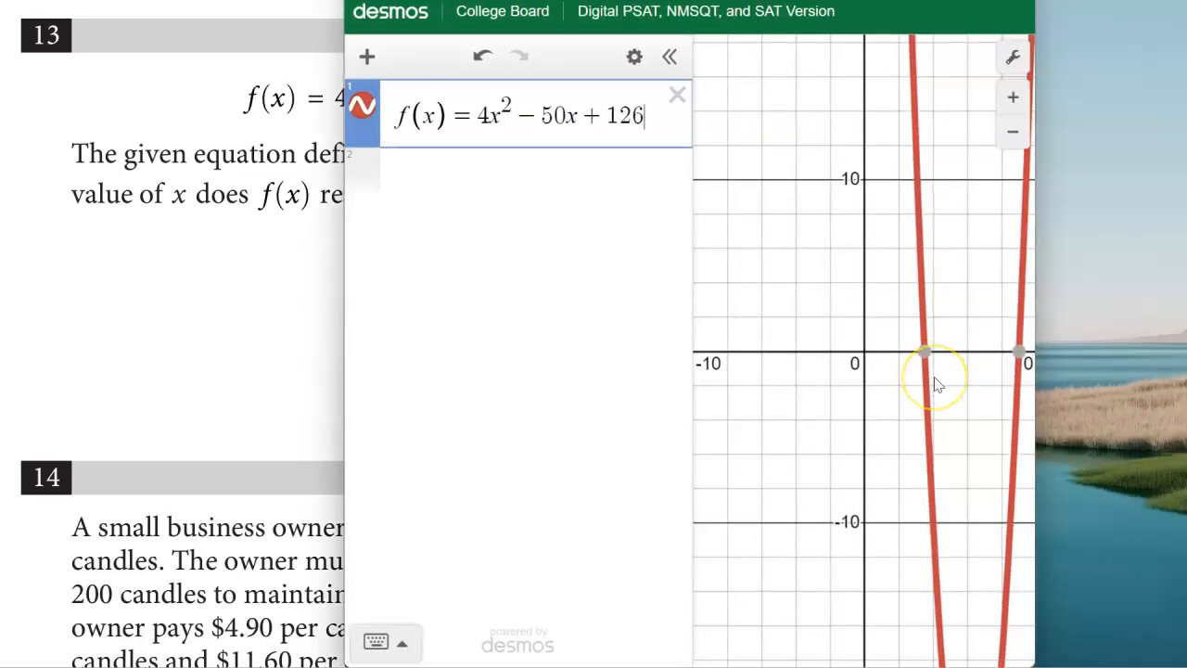
pyautogui.click(1013, 136)
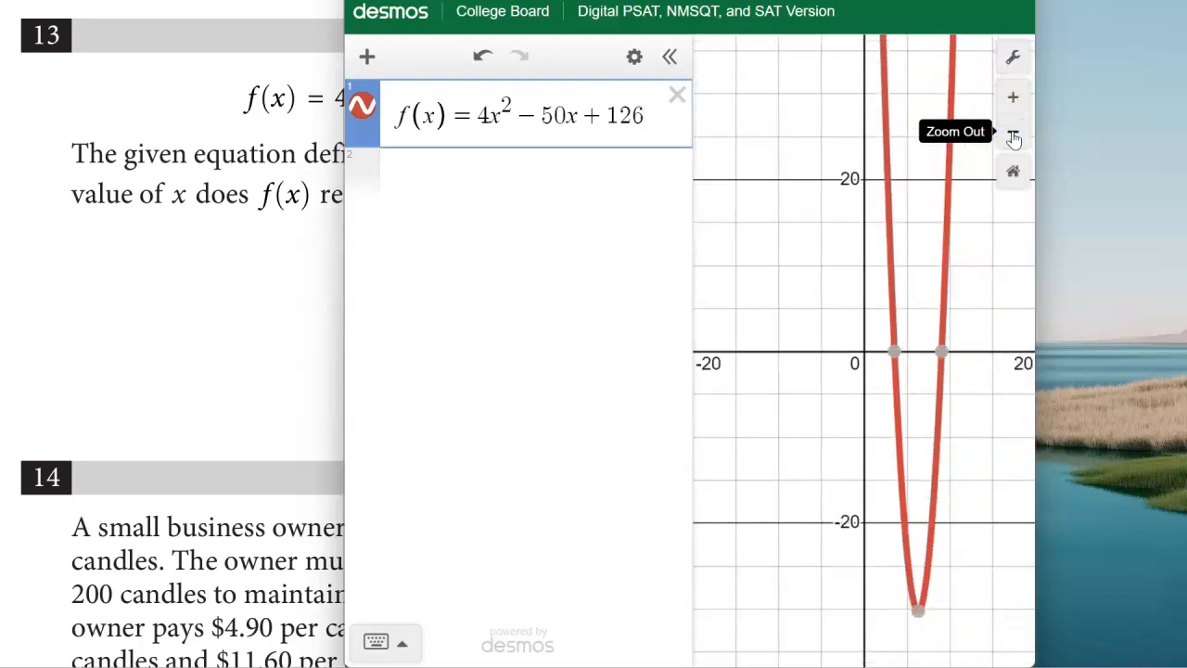
pyautogui.moveTo(918, 616)
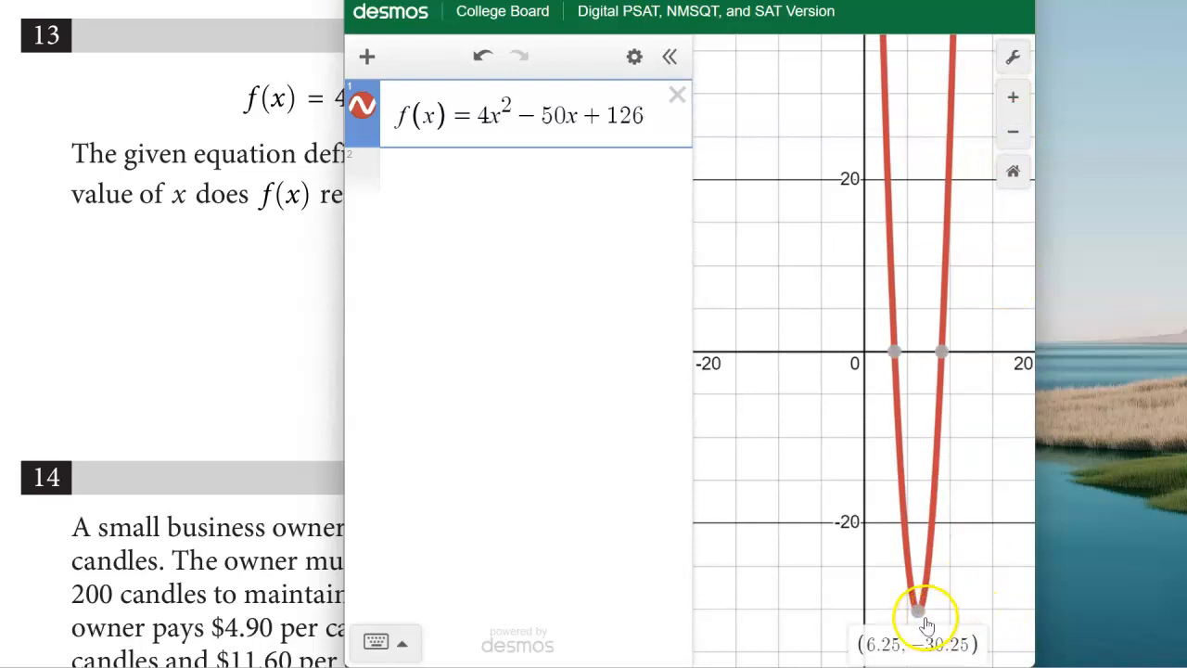
pyautogui.click(919, 614)
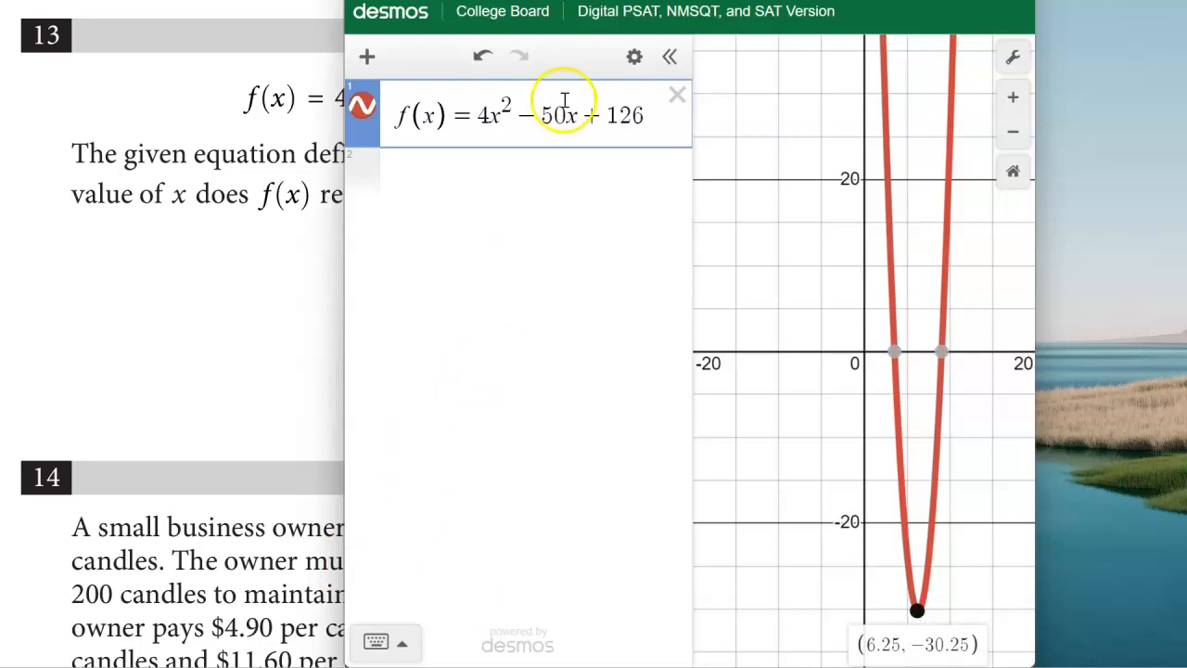
# Step: Evaluate f(6.25) in a second expression line to check the function's minimum value
pyautogui.moveTo(650, 0); pyautogui.dragTo(856, 50)
pyautogui.moveTo(855, 0); pyautogui.dragTo(750, 0)
pyautogui.click(550, 193)
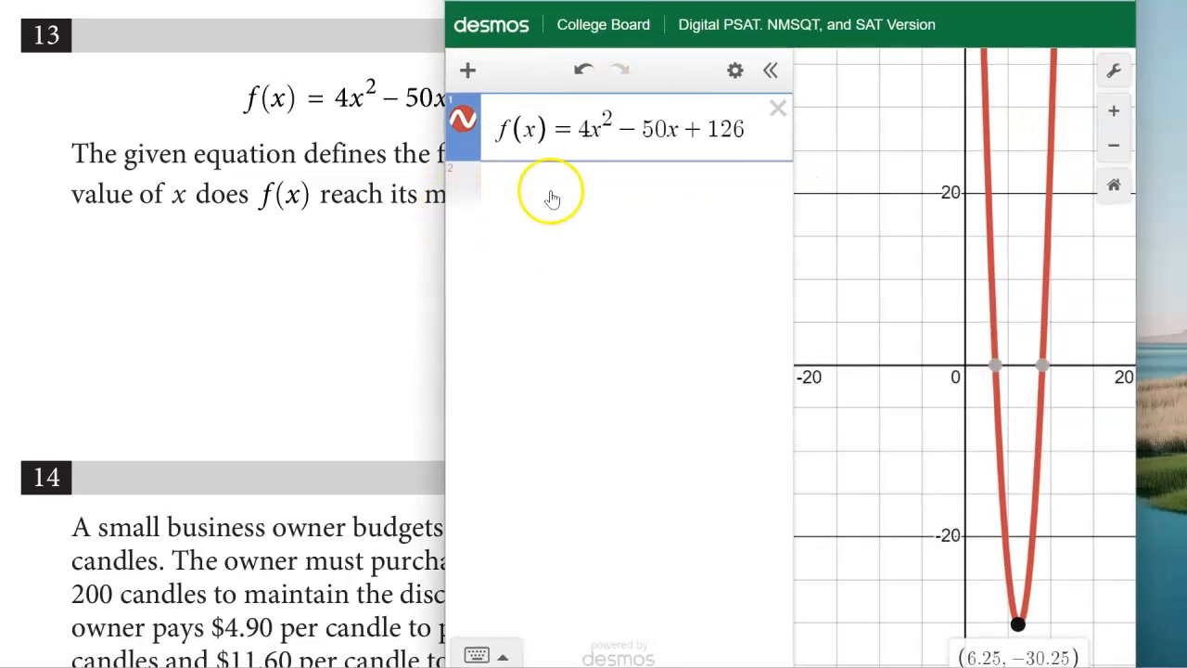
pyautogui.write('f')
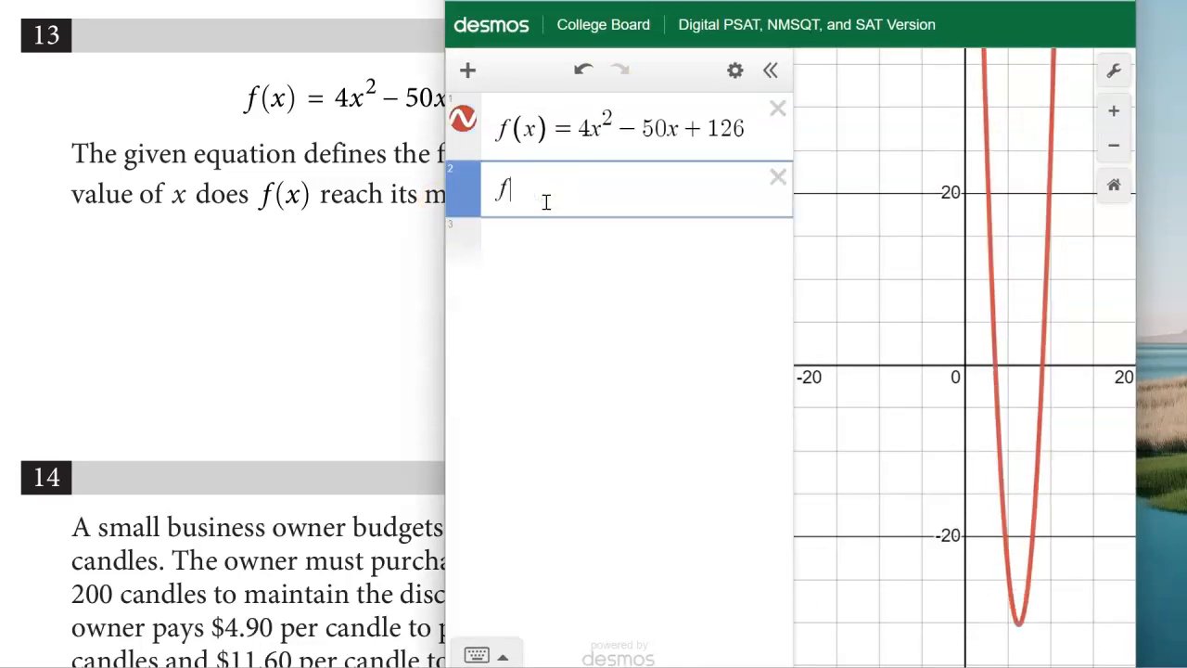
pyautogui.write('(')
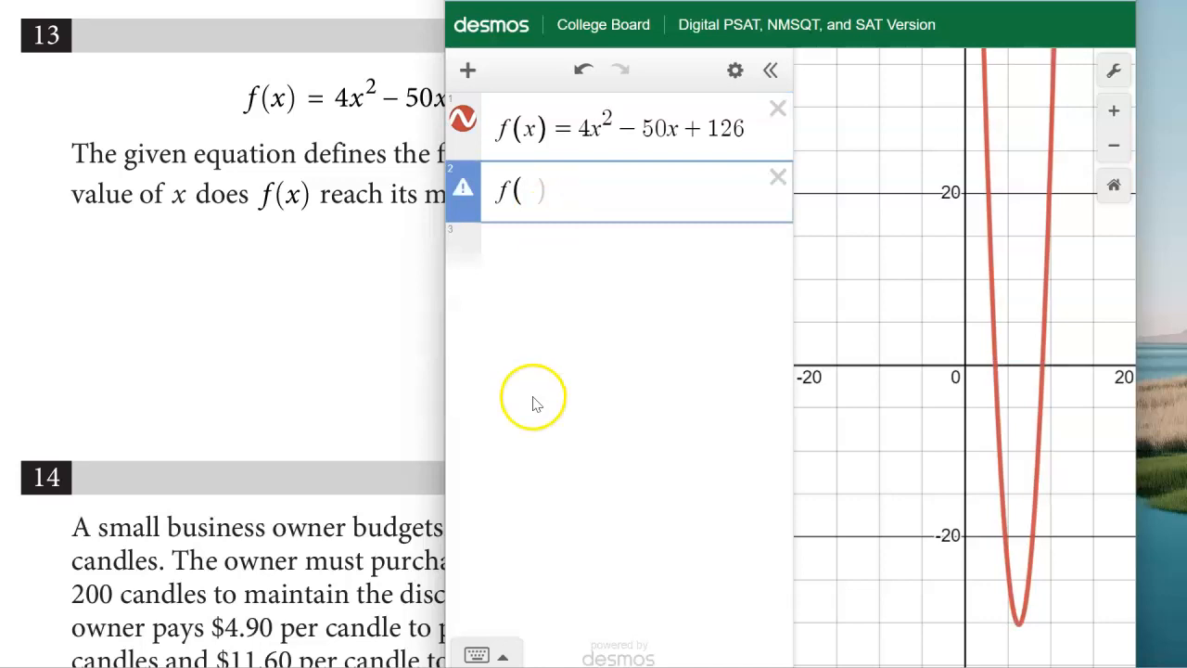
pyautogui.click(1019, 629)
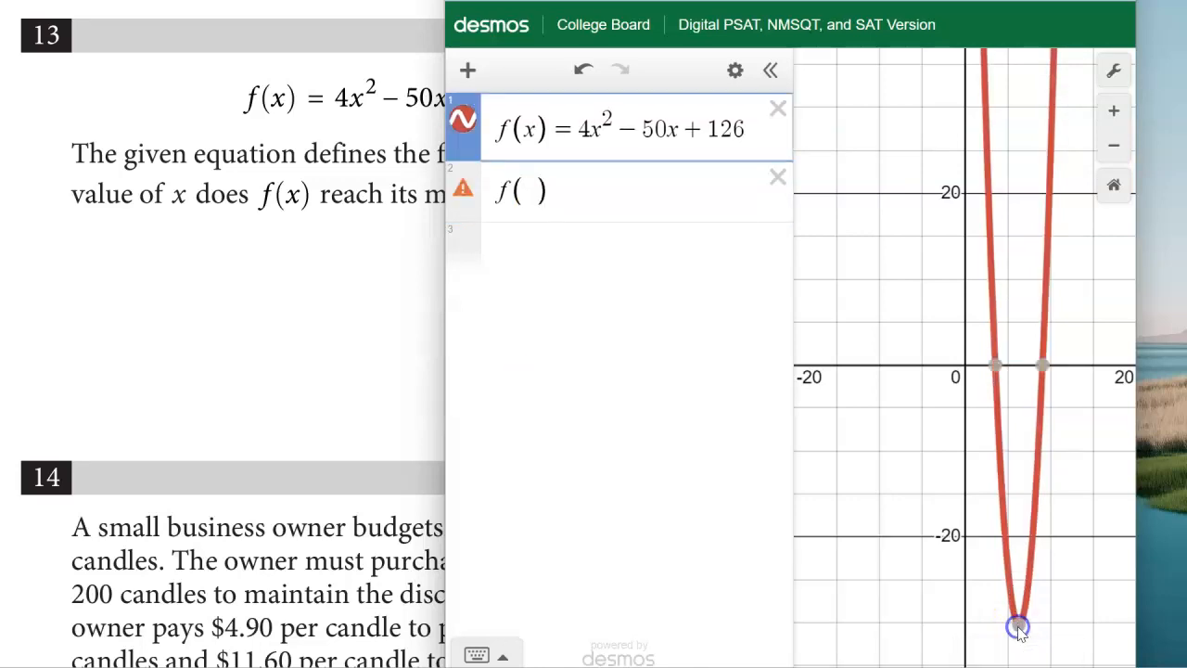
pyautogui.click(525, 189)
pyautogui.write('6.2')
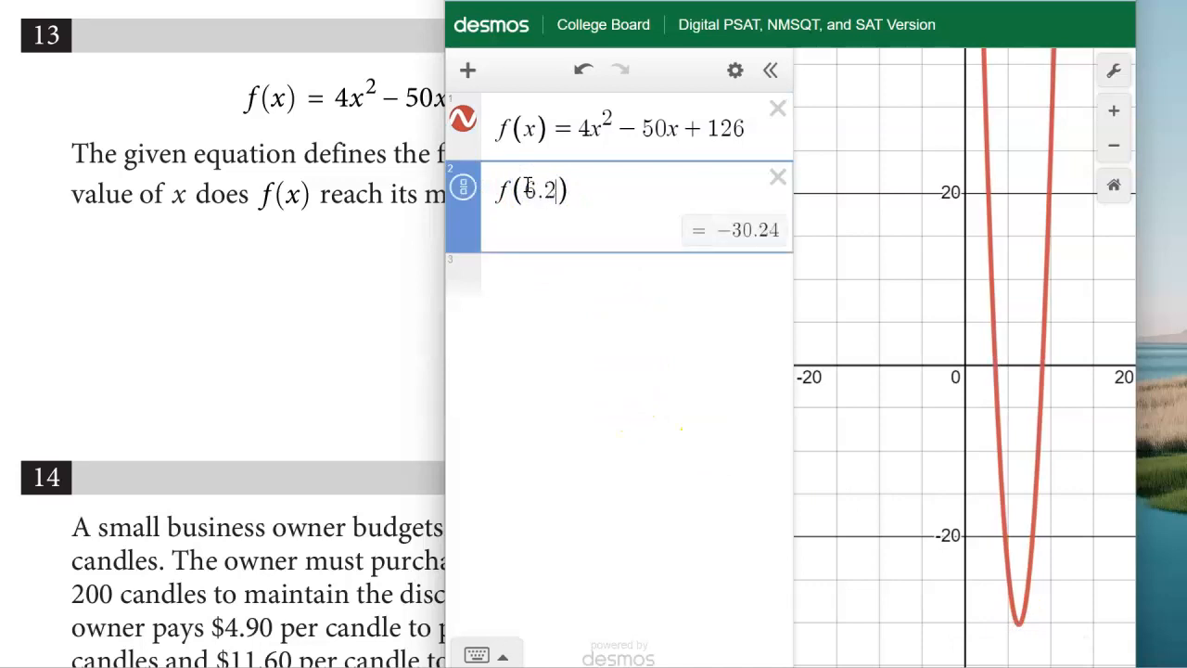
pyautogui.write('5')
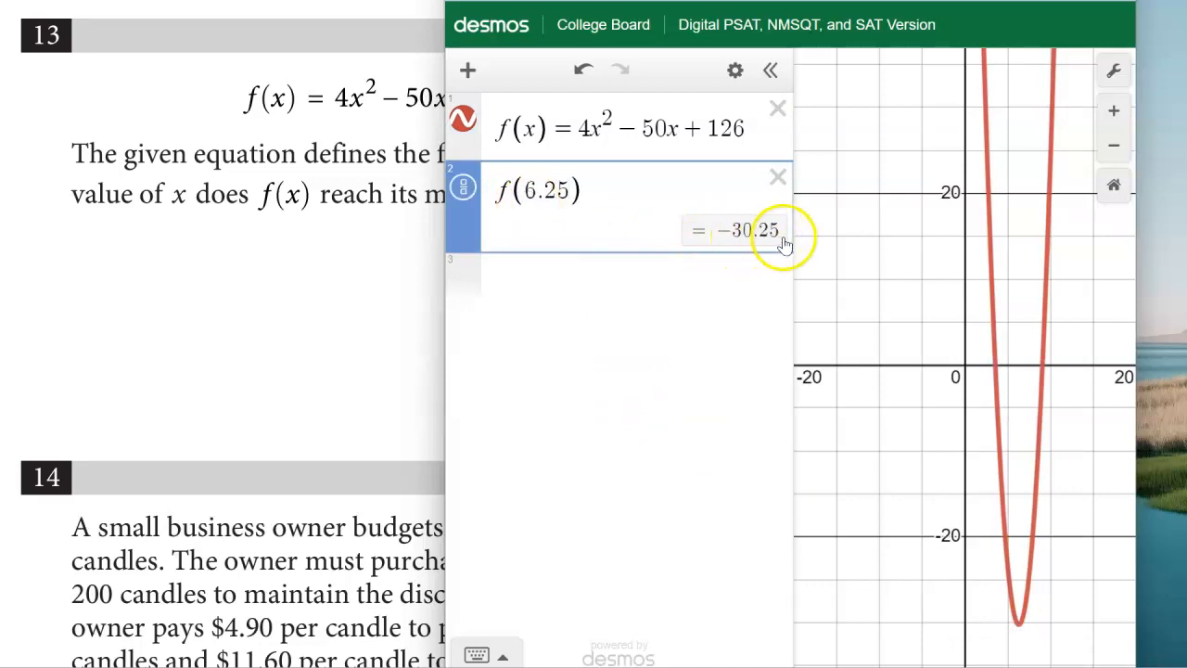
# Step: Graph the vertical line x = 6.25 through the parabola's minimum point
pyautogui.click(1019, 623)
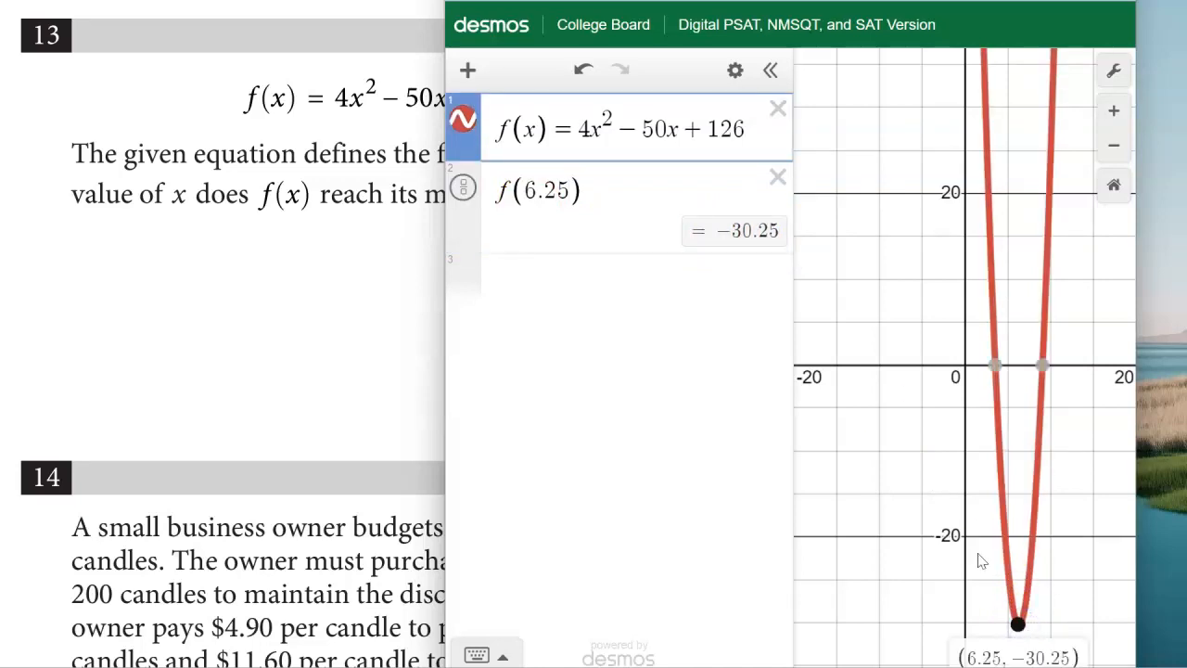
pyautogui.click(531, 293)
pyautogui.write('x = 6.25')
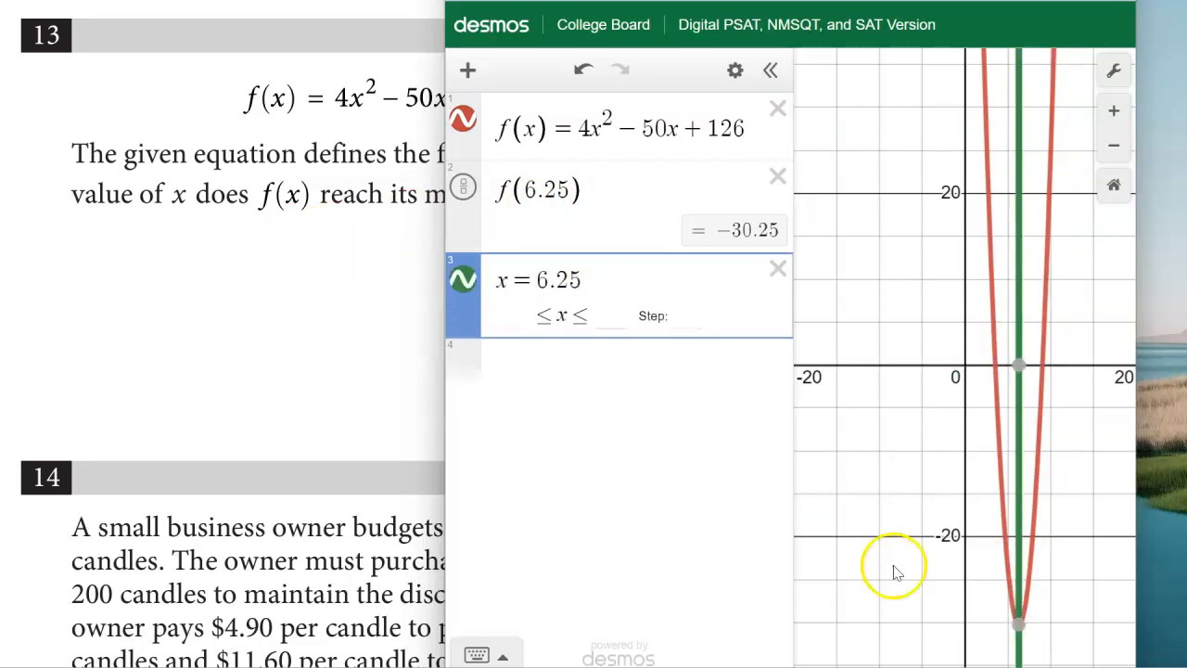
pyautogui.click(1037, 631)
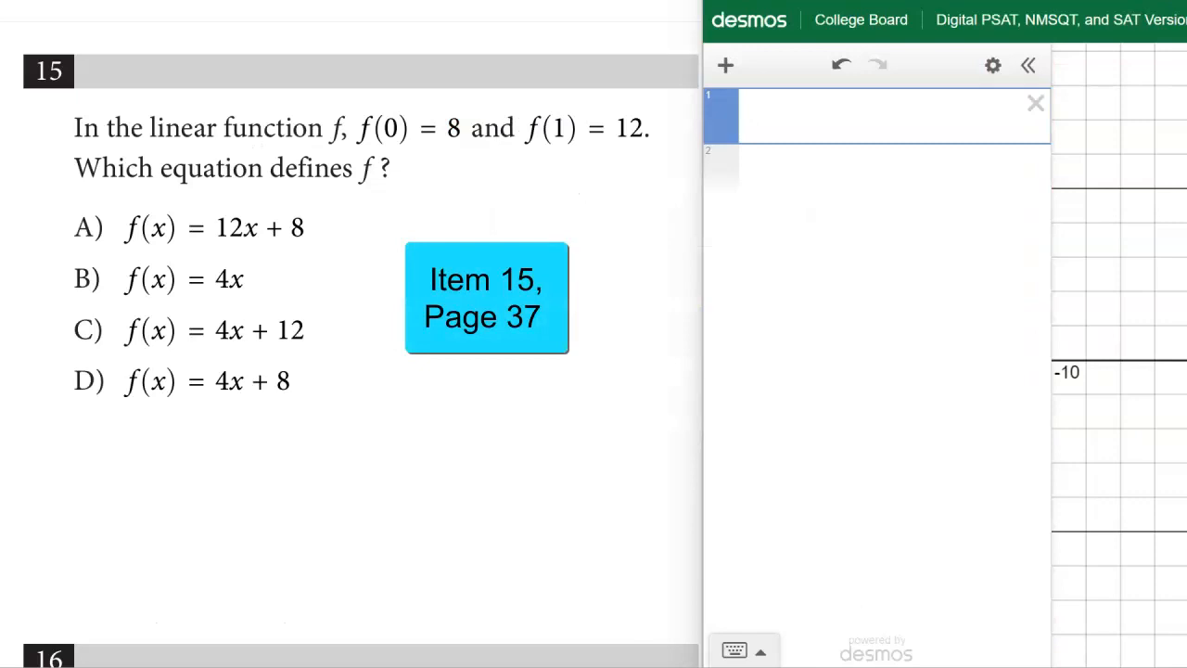
# Step: For item 15, define f(x) = 12x + 8 in the first expression line
pyautogui.click(785, 122)
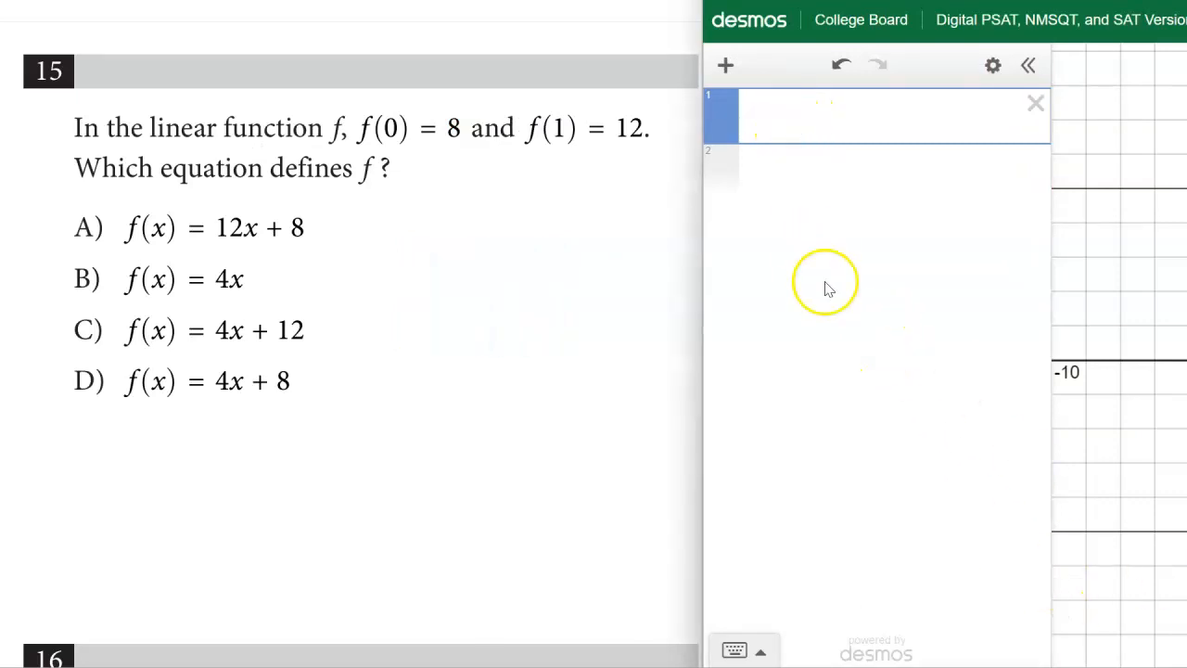
pyautogui.write('f(x)')
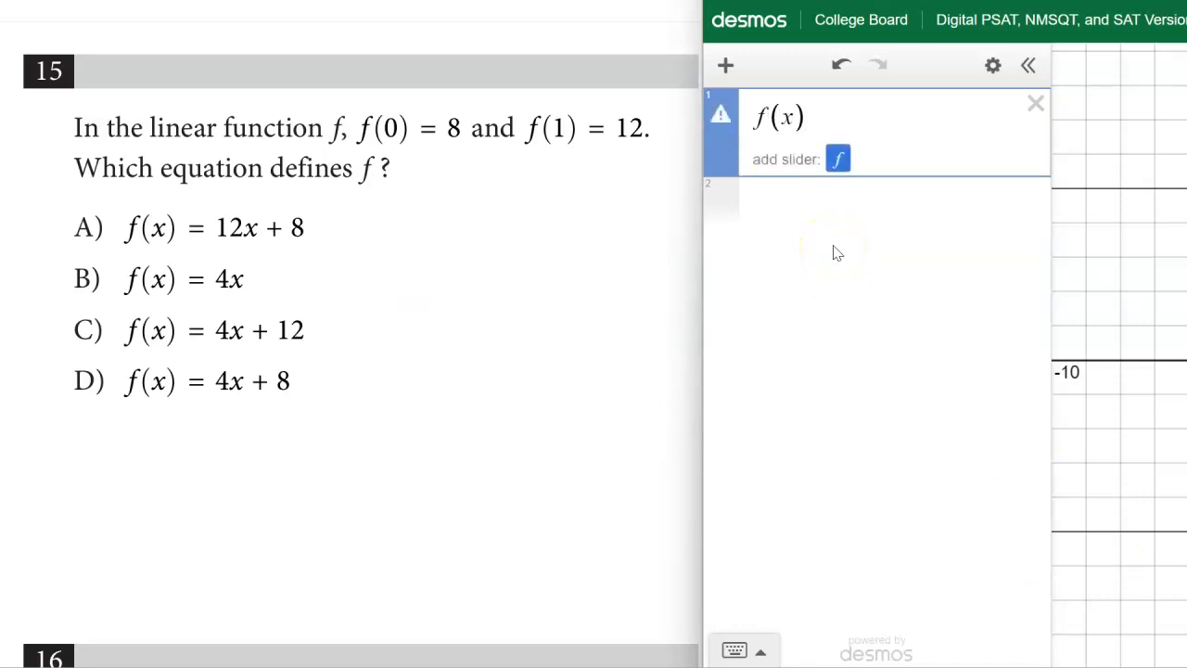
pyautogui.write('=')
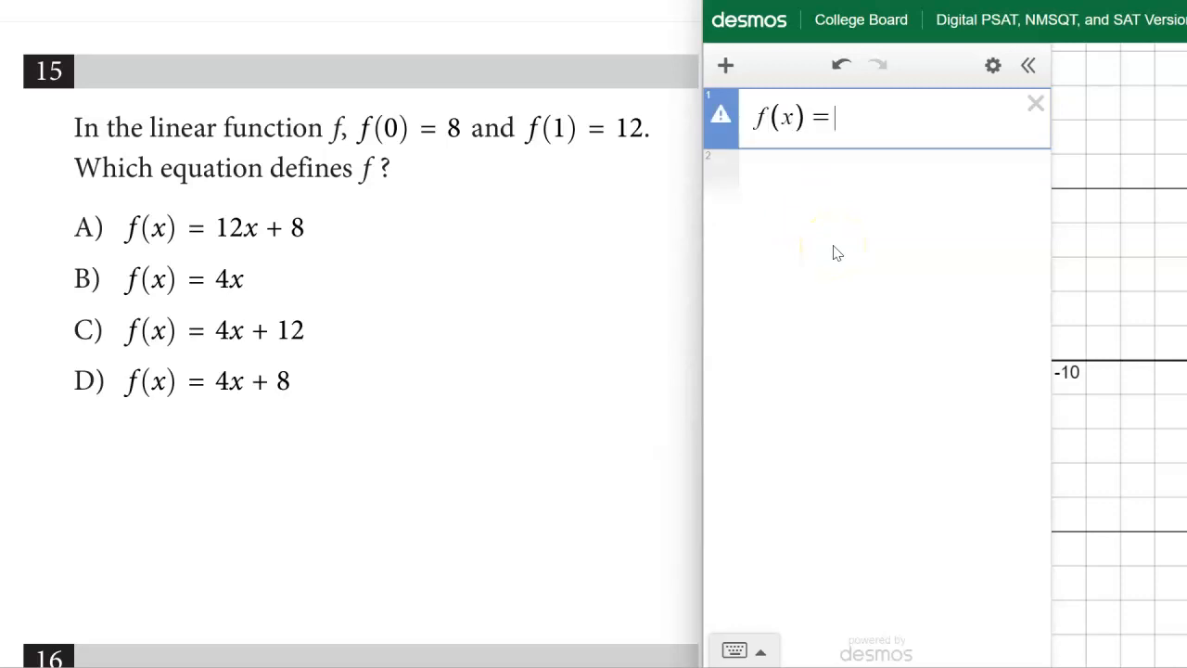
pyautogui.write('12x+8')
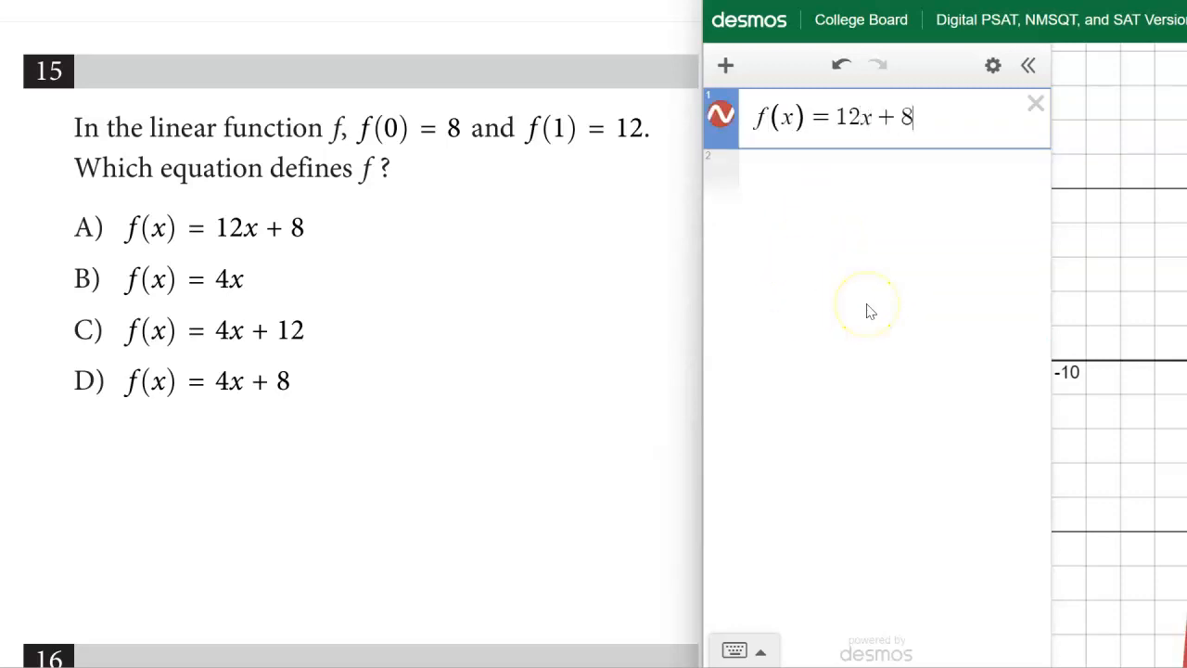
# Step: Evaluate f(0) and f(1) in separate expression lines below the function
pyautogui.click(802, 195)
pyautogui.write('f(0')
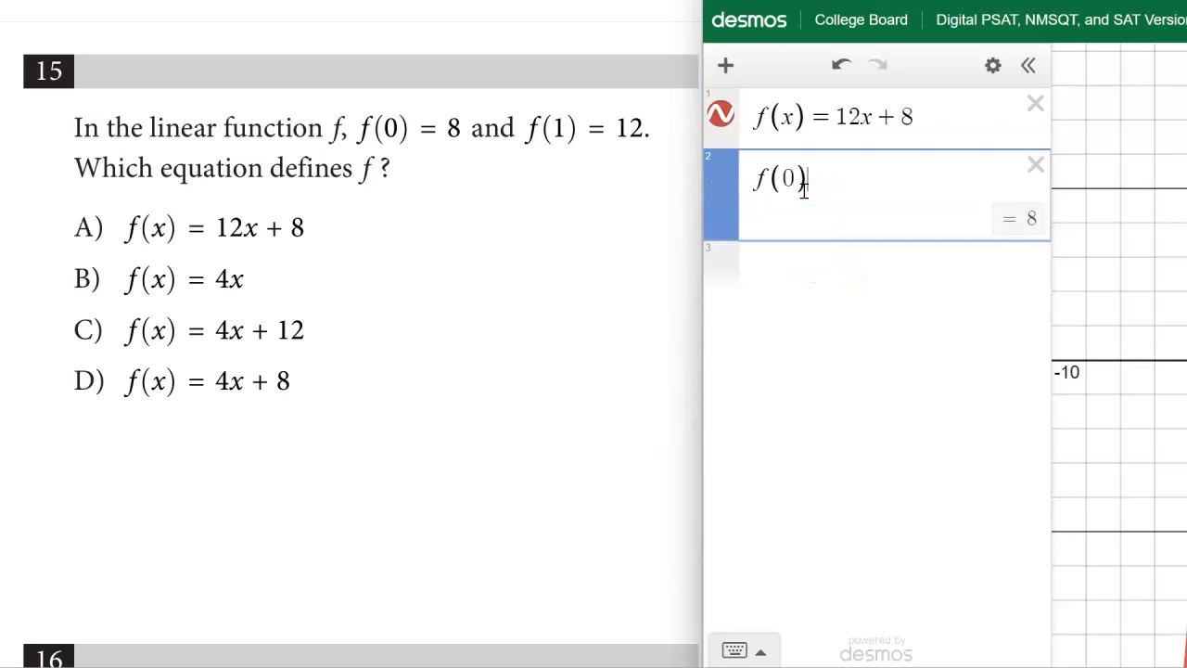
pyautogui.click(800, 283)
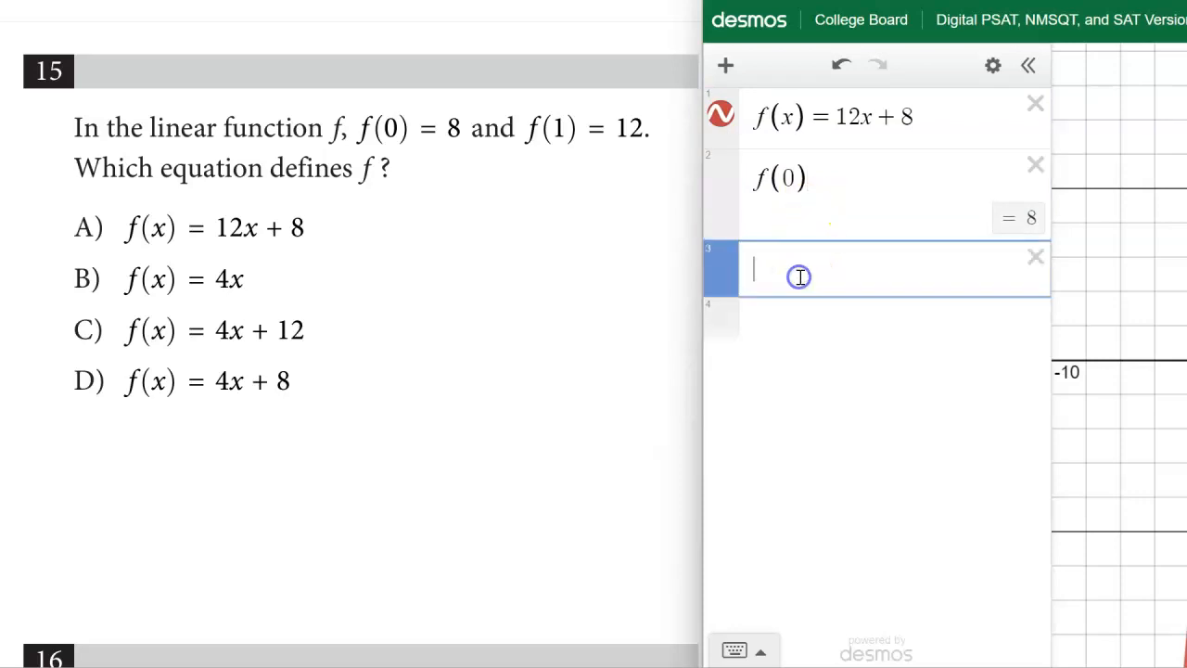
pyautogui.write('f(1')
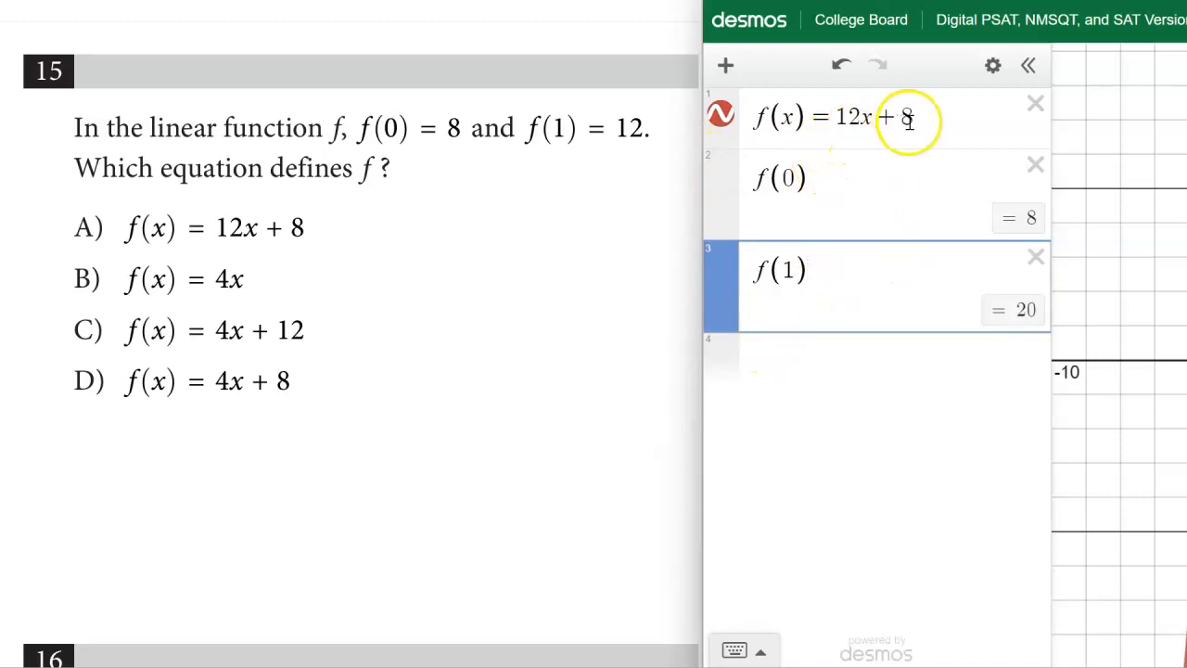
# Step: Test the remaining answer choices by redefining f(x) successively as 4x, 4x + 12 and 4x + 8
pyautogui.moveTo(916, 121); pyautogui.dragTo(839, 123)
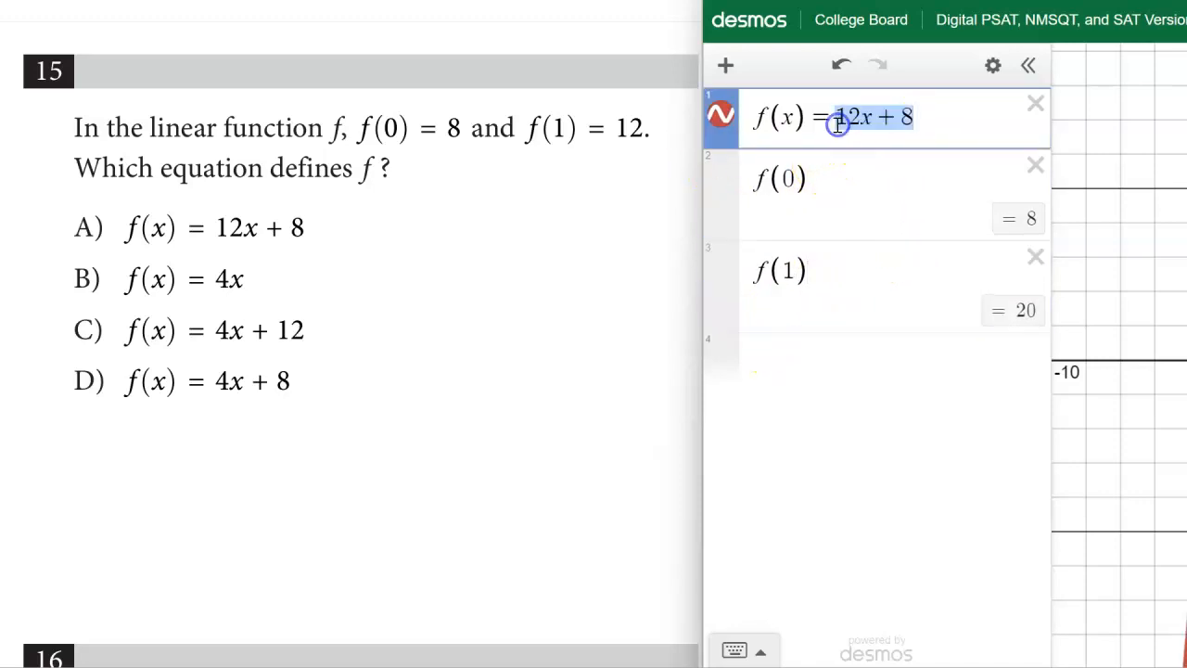
pyautogui.write('4x')
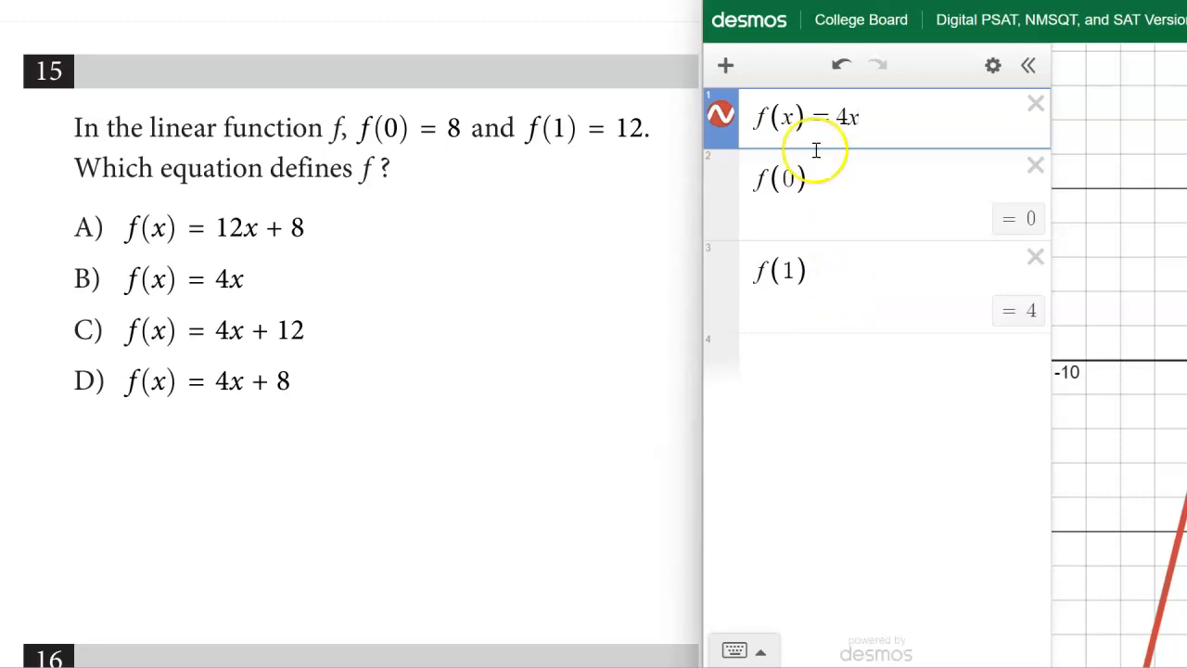
pyautogui.click(878, 120)
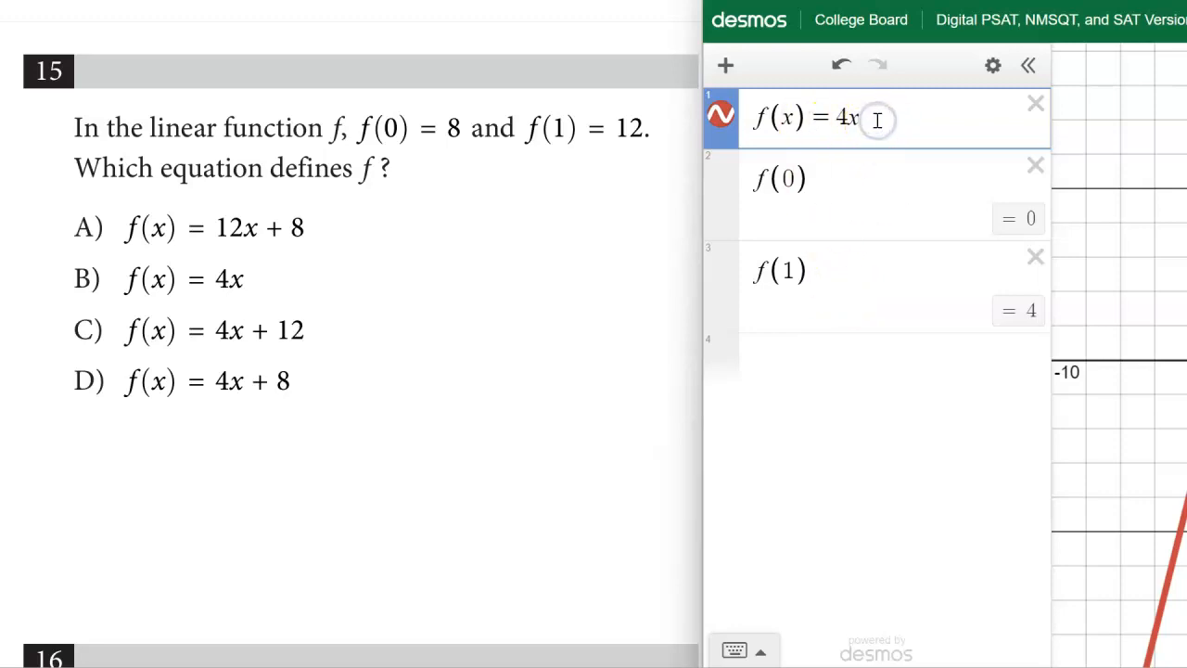
pyautogui.write('+12')
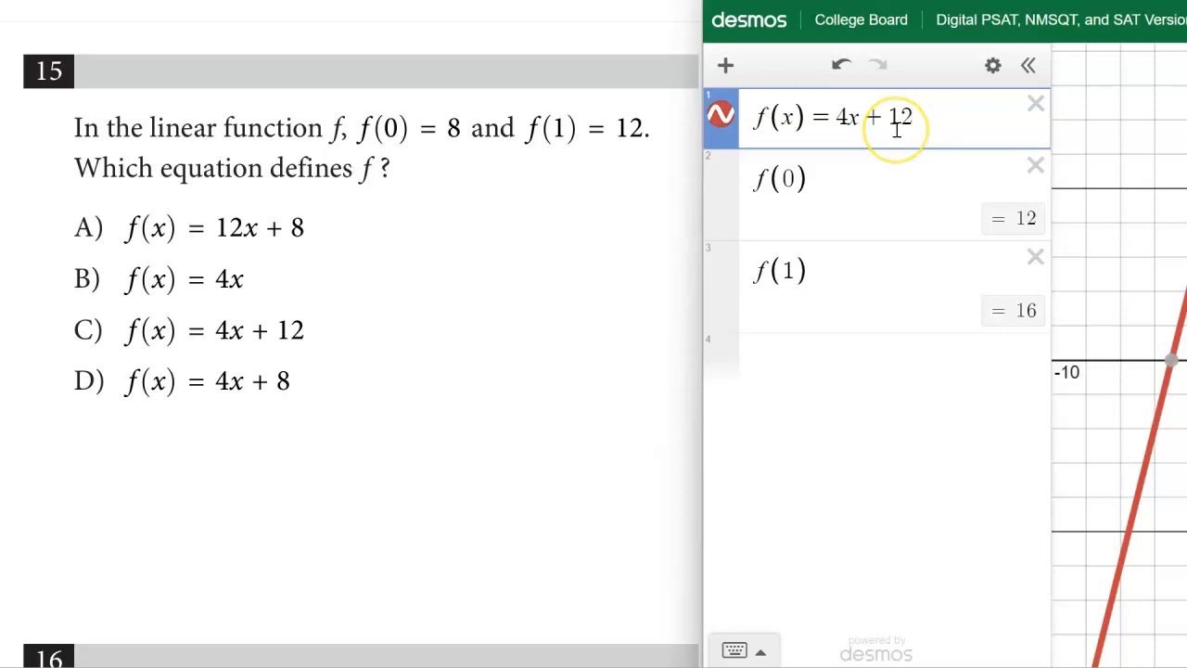
pyautogui.moveTo(914, 114); pyautogui.dragTo(888, 110)
pyautogui.write('8')
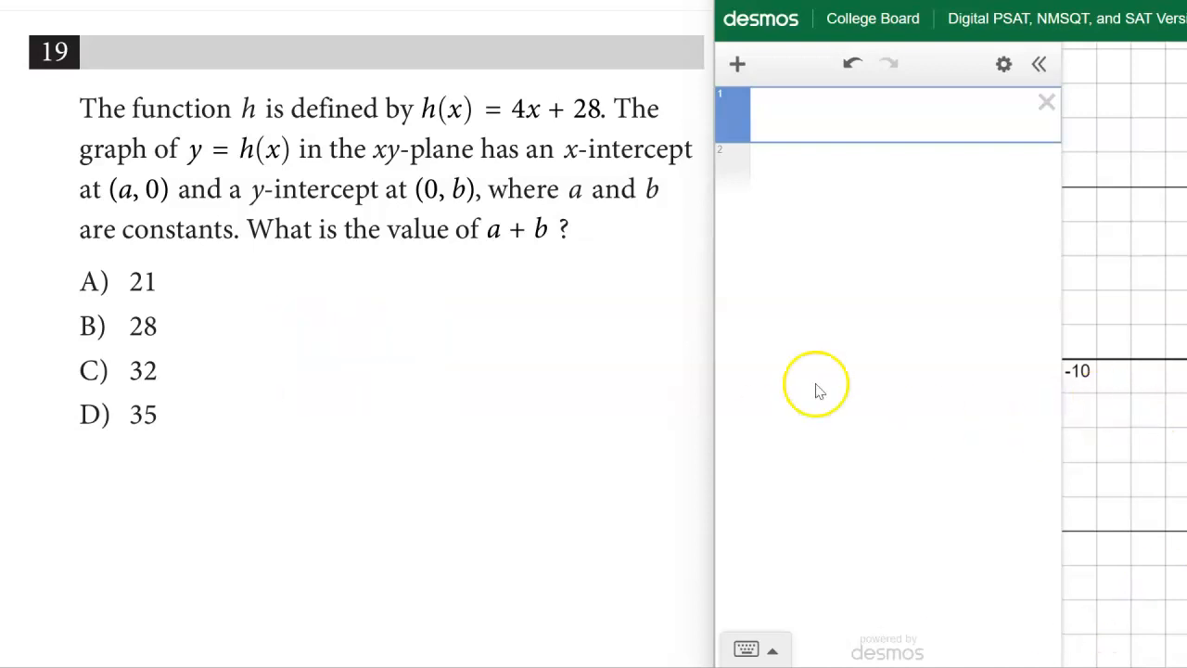
# Step: For item 19, enter the function h(x) = 4x + 28 in the first expression line
pyautogui.click(822, 123)
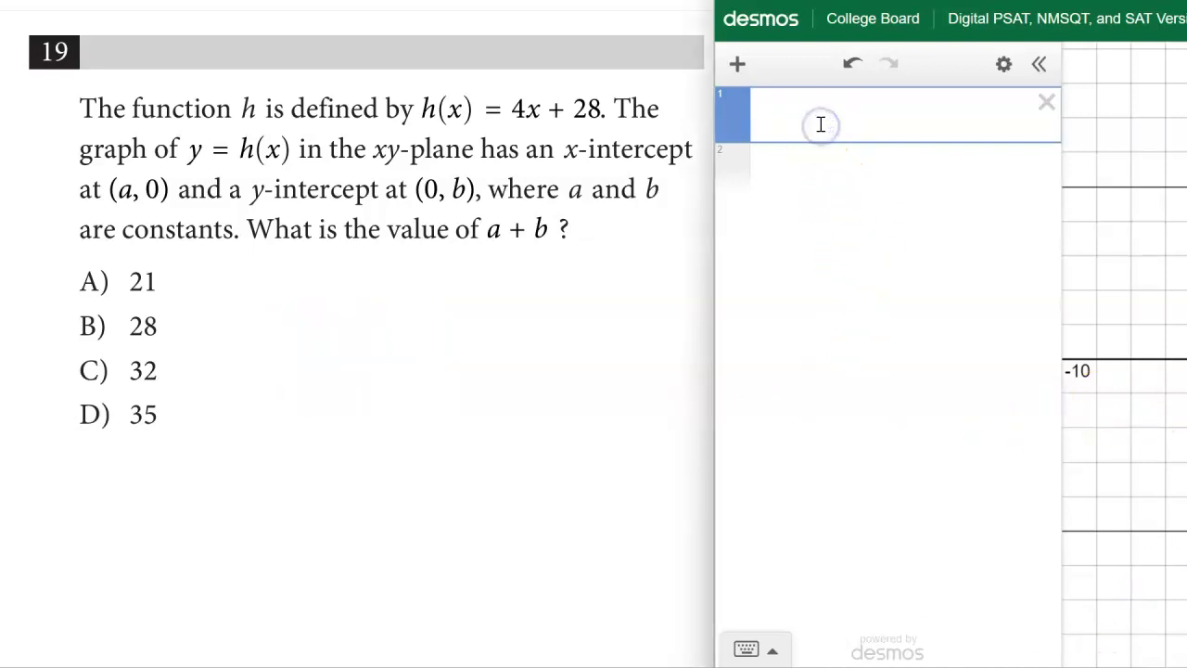
pyautogui.write('h(x')
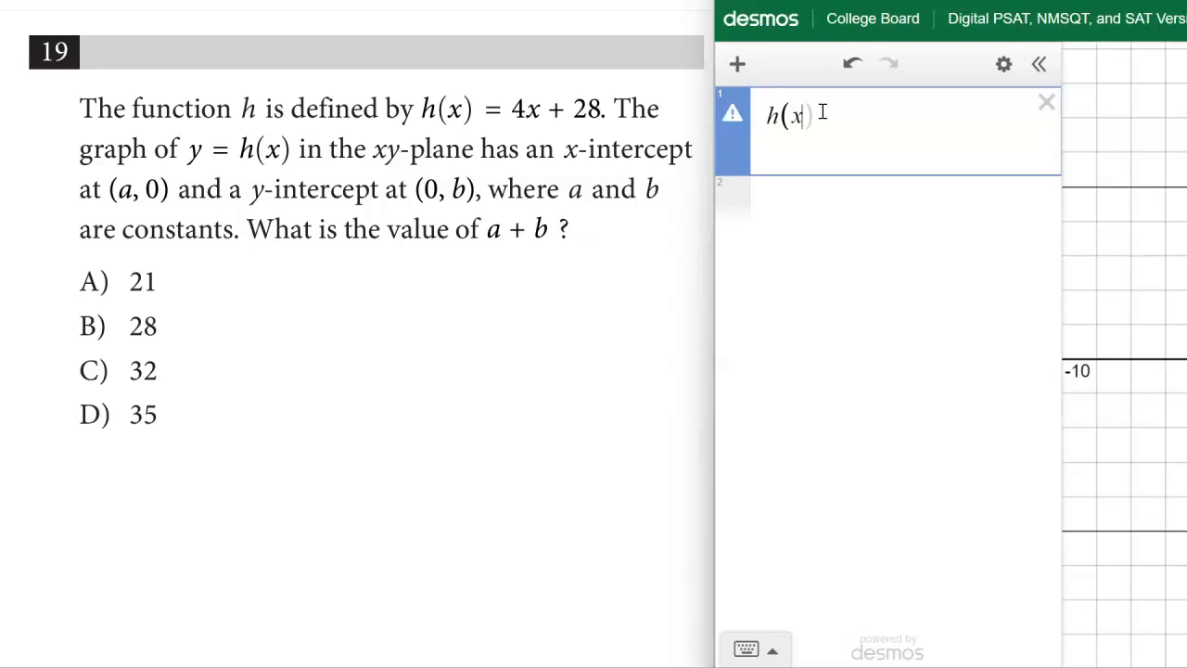
pyautogui.write(') = ')
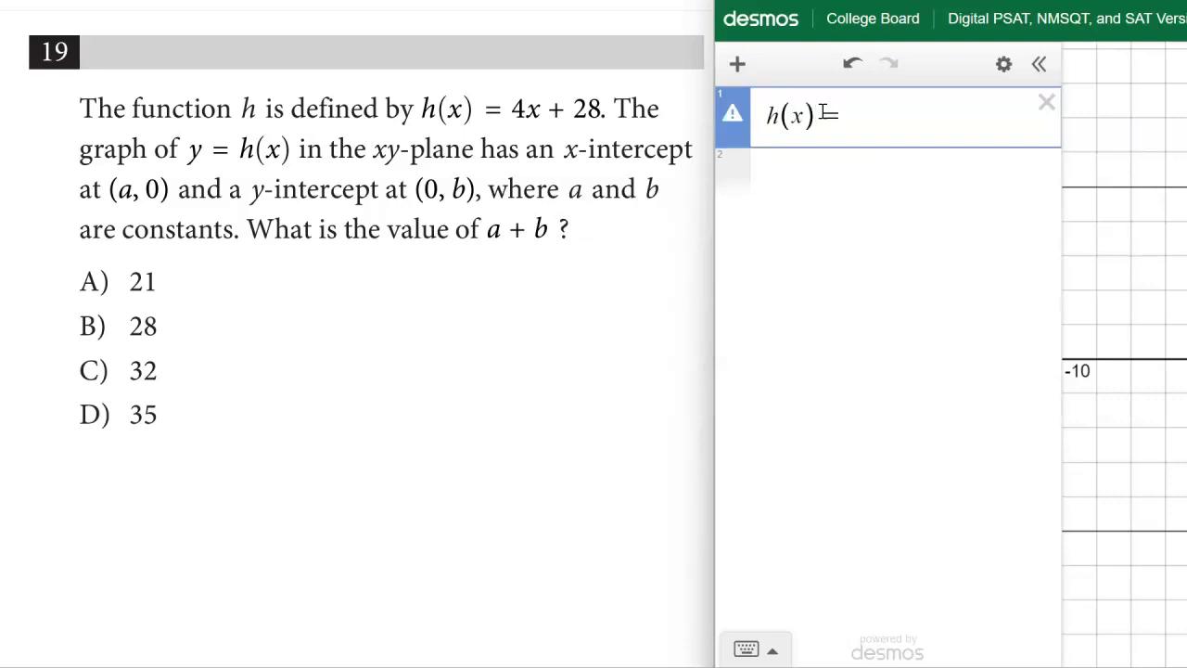
pyautogui.write('4x + 28')
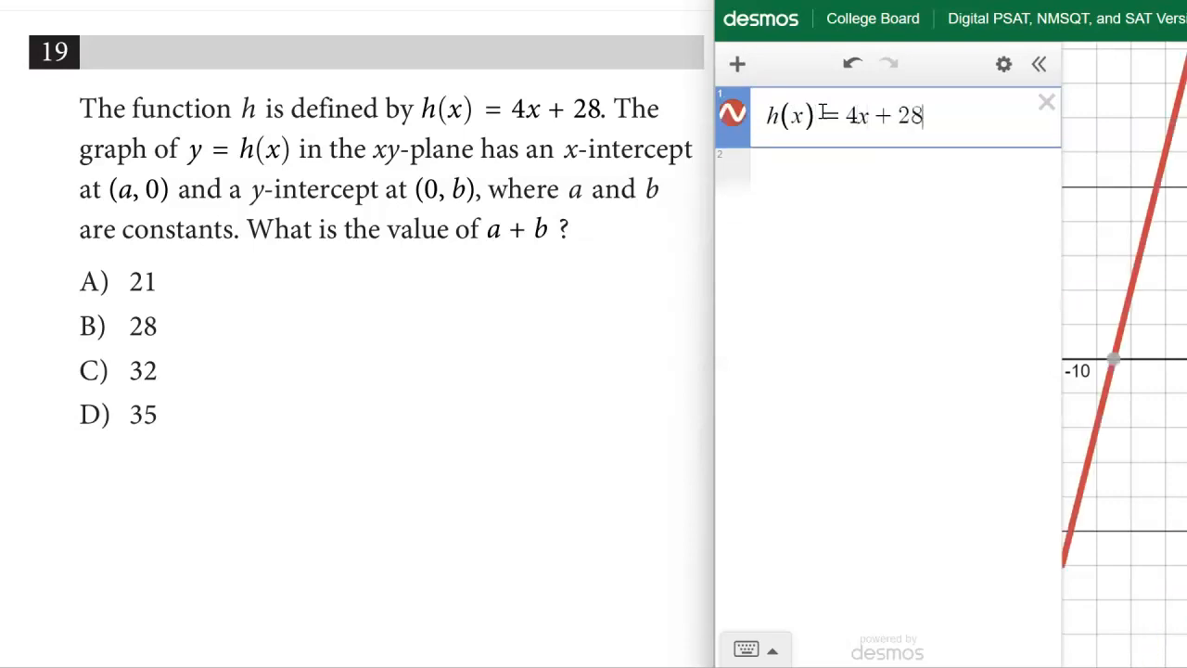
# Step: Find the x-intercept of the line h(x) = 4x + 28 and define a = -7 in the second expression line
pyautogui.click(862, 167)
pyautogui.click(1116, 367)
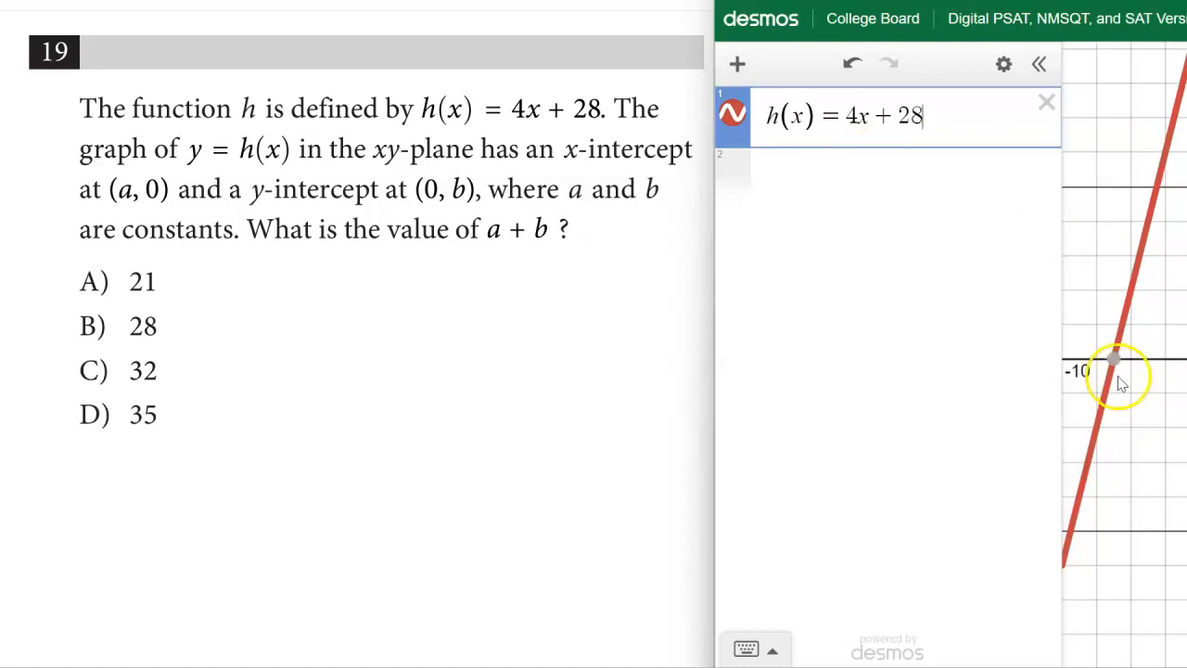
pyautogui.moveTo(1020, 2); pyautogui.dragTo(798, 20)
pyautogui.click(892, 381)
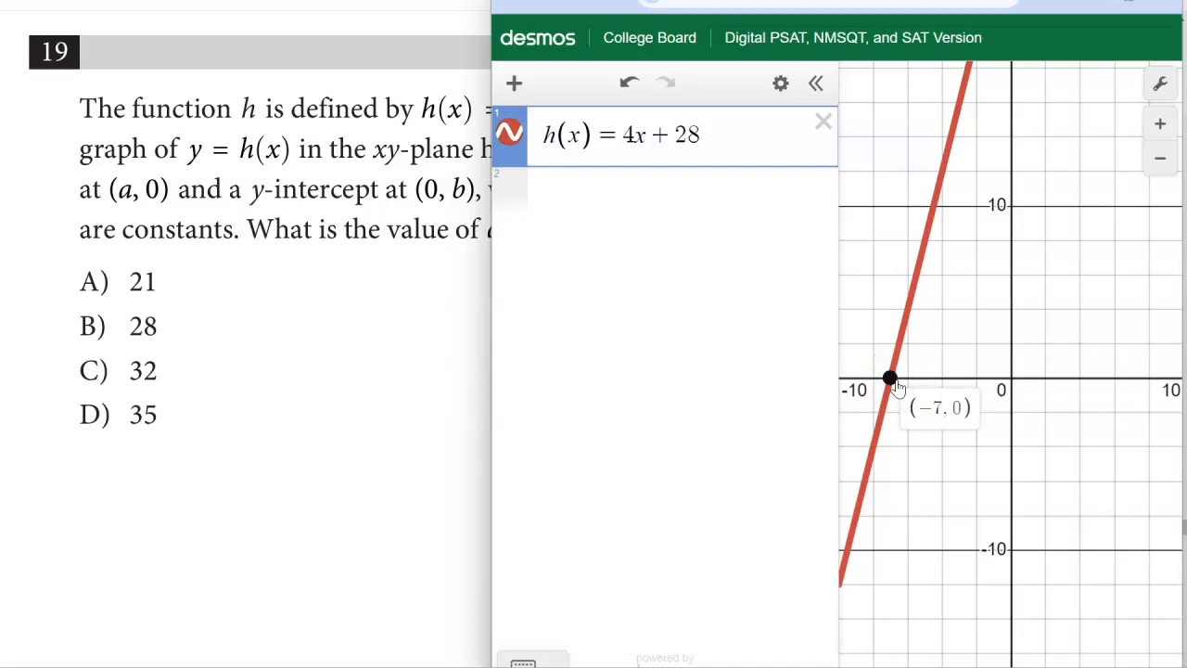
pyautogui.click(614, 194)
pyautogui.write('a')
pyautogui.write('=-7')
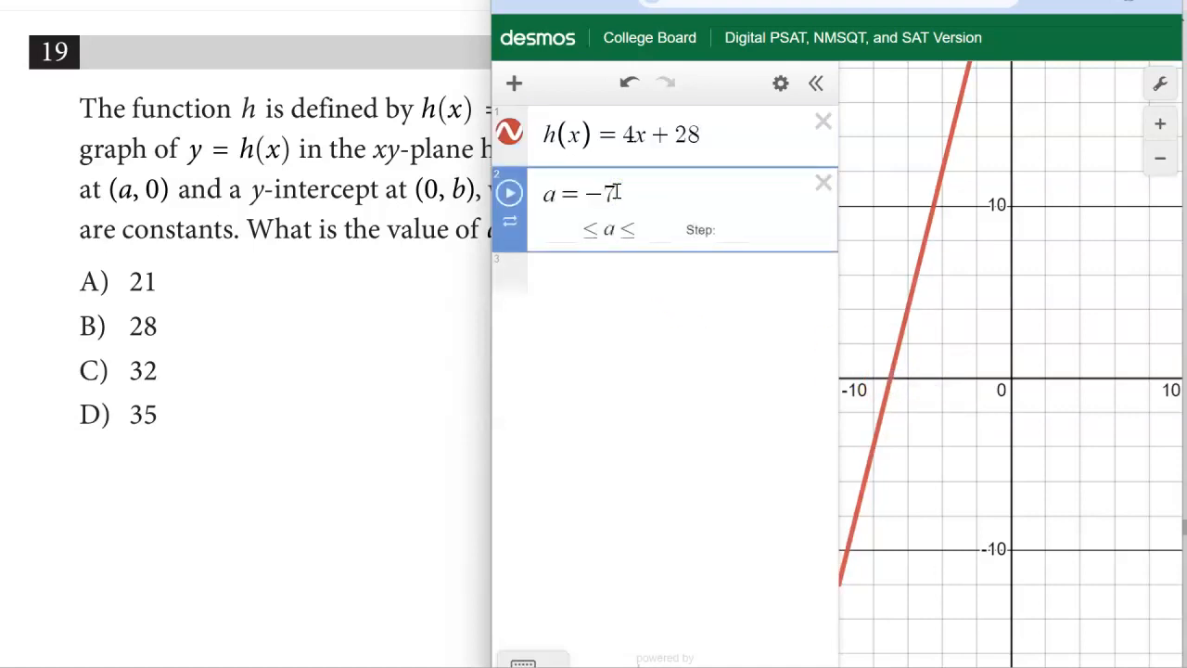
# Step: Find the line's y-intercept to define b = 28 in the third expression line, and evaluate a + b below it
pyautogui.click(596, 280)
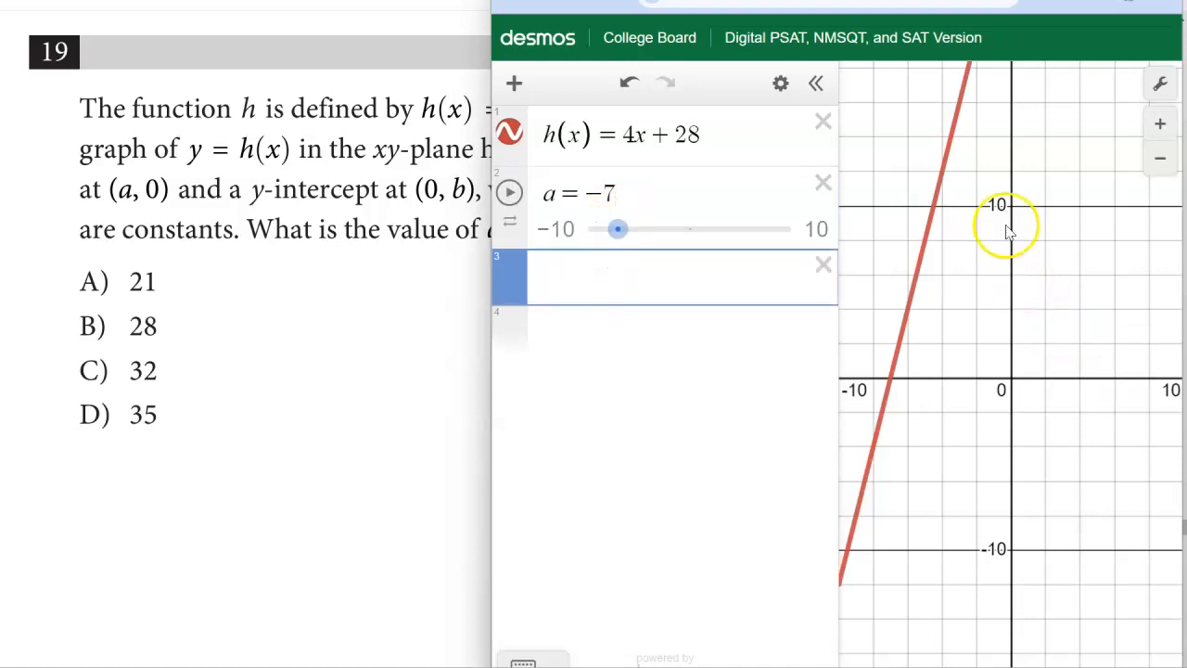
pyautogui.moveTo(1001, 226); pyautogui.dragTo(989, 331)
pyautogui.moveTo(989, 225); pyautogui.dragTo(987, 377)
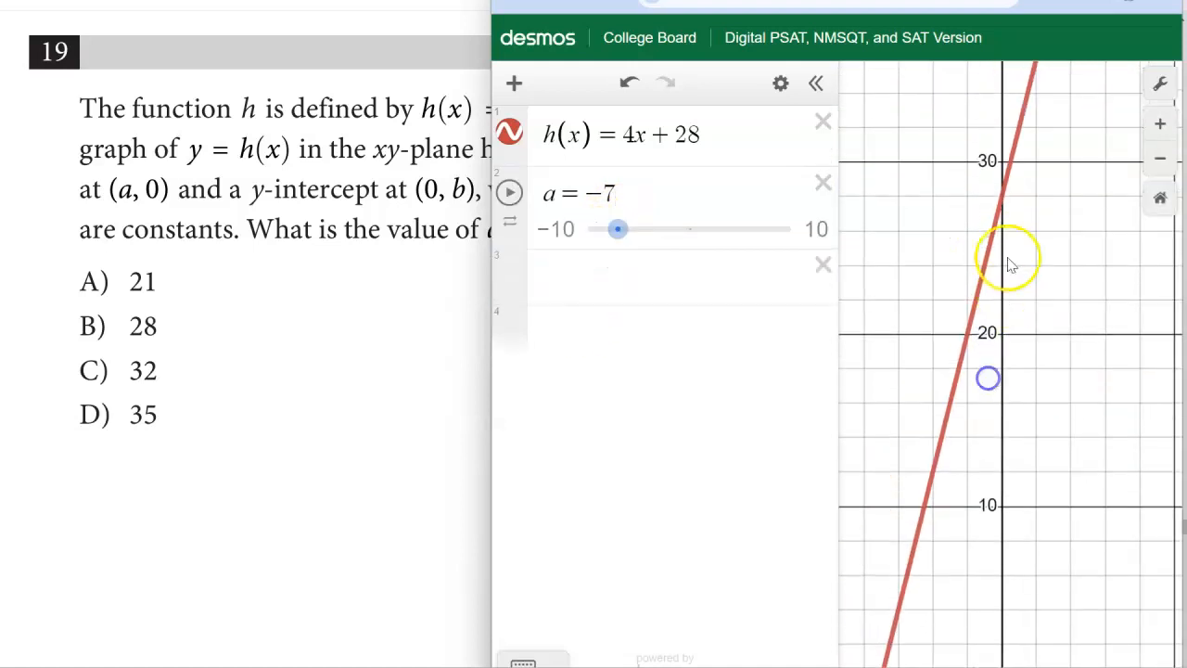
pyautogui.click(1003, 197)
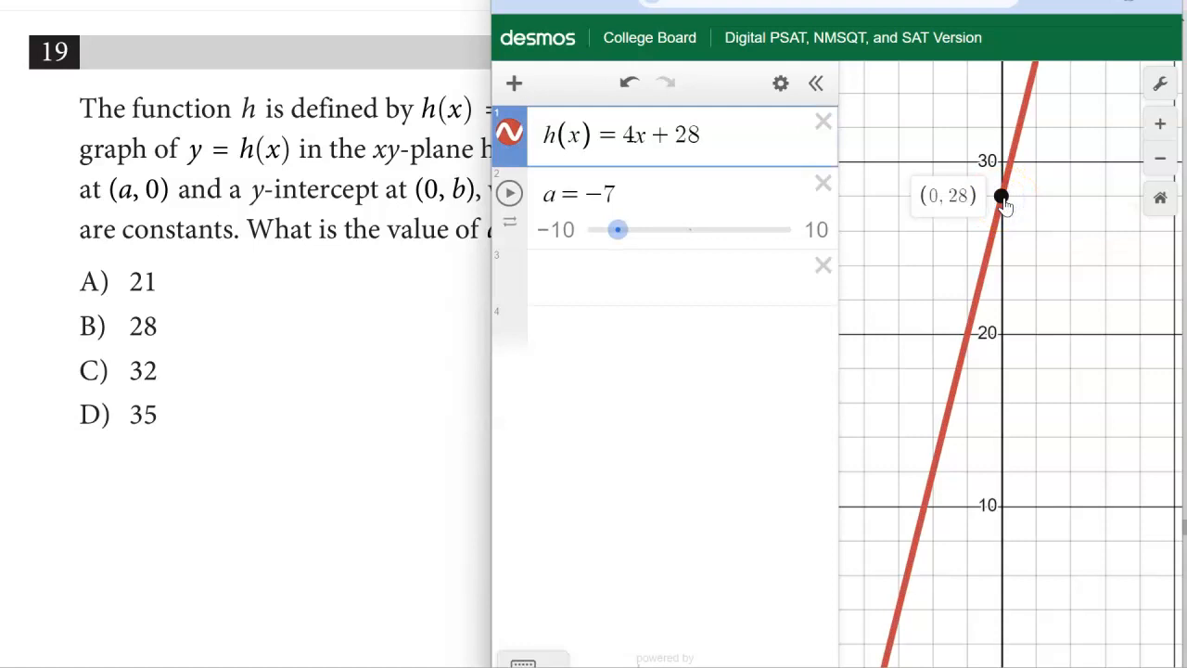
pyautogui.click(593, 279)
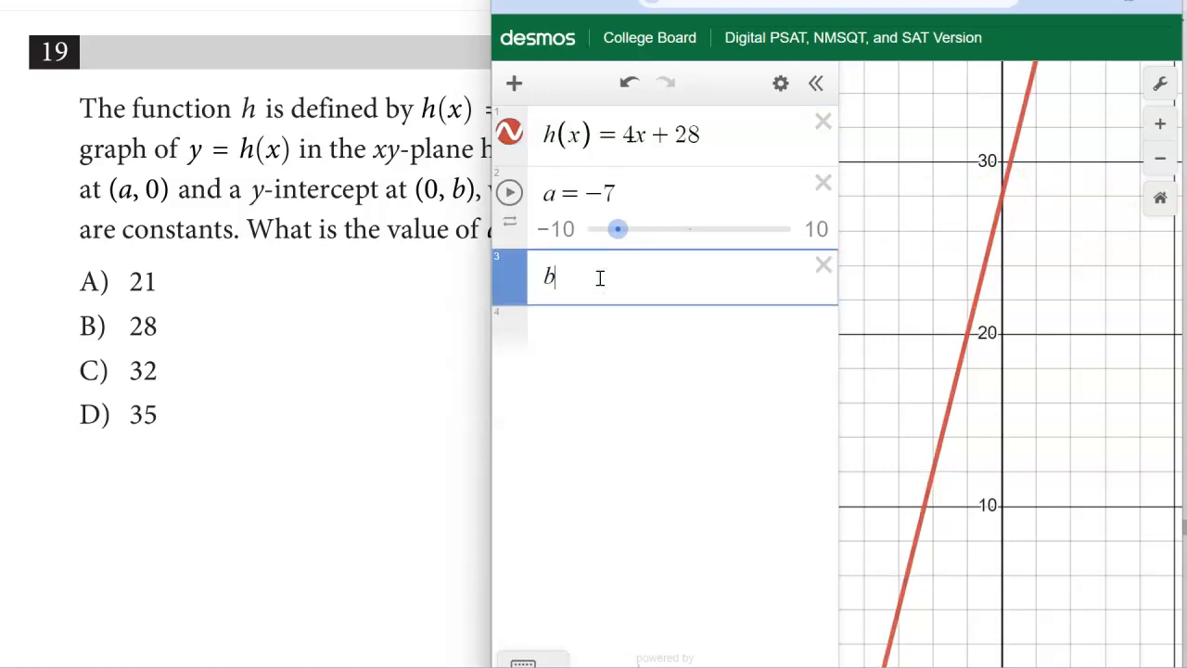
pyautogui.write('b = 28')
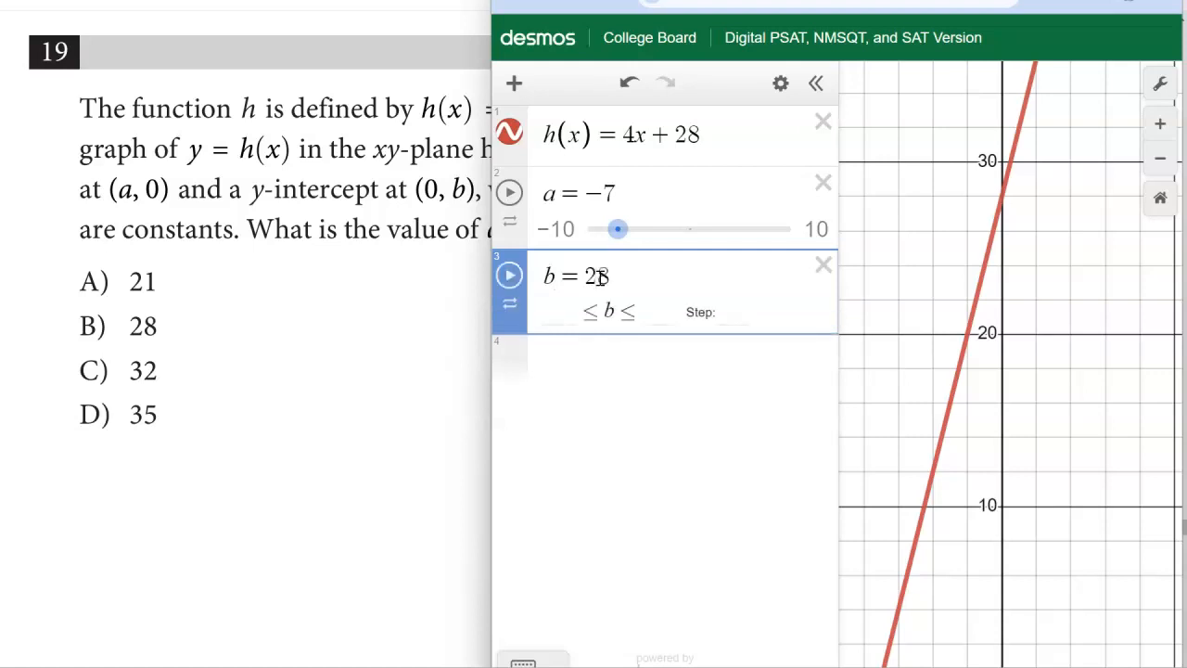
pyautogui.click(584, 371)
pyautogui.write('a + b')
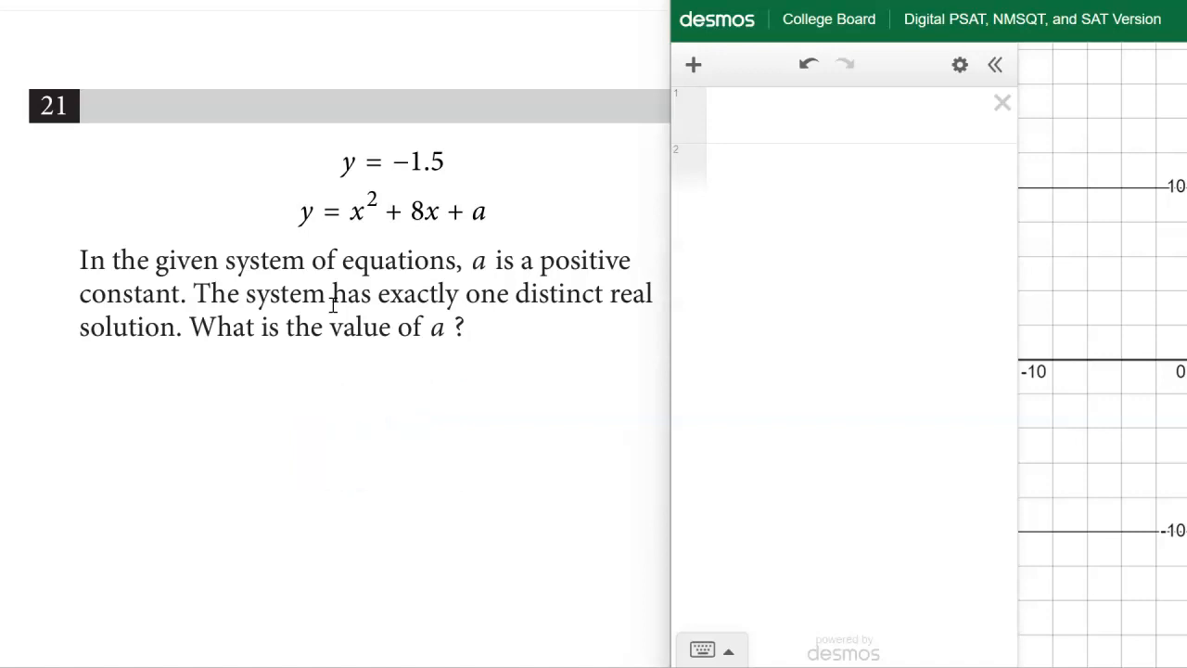
# Step: For item 21, graph the horizontal line y = -1.5 in the first expression line
pyautogui.click(785, 121)
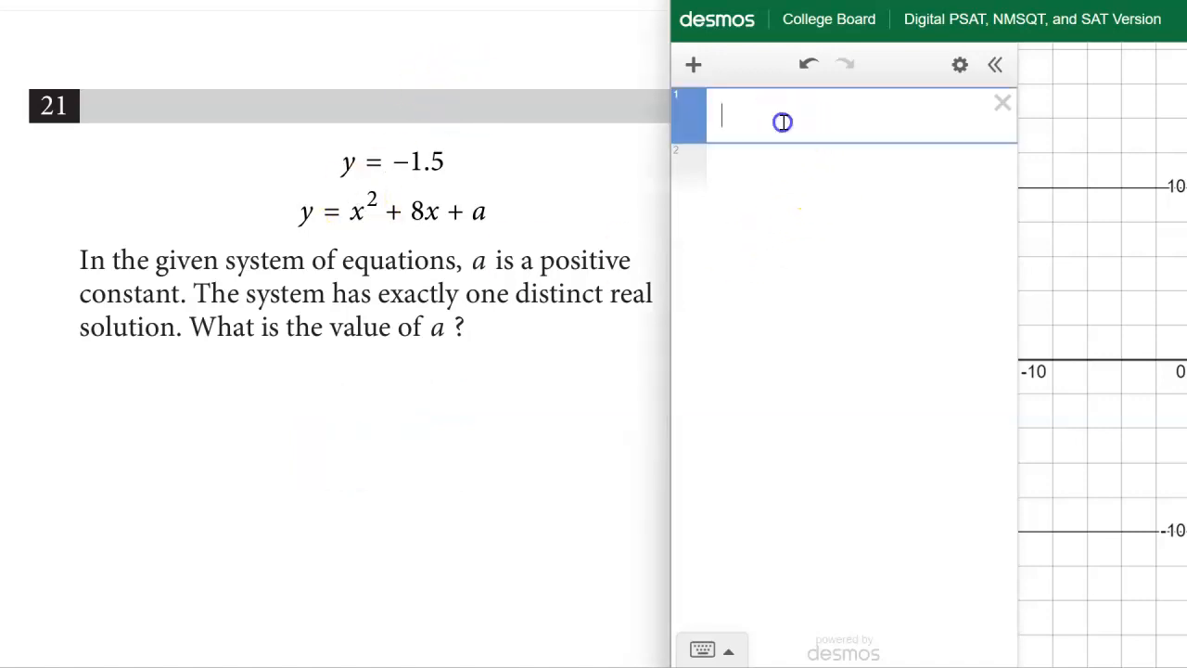
pyautogui.write('y')
pyautogui.write('-1.')
pyautogui.write('5')
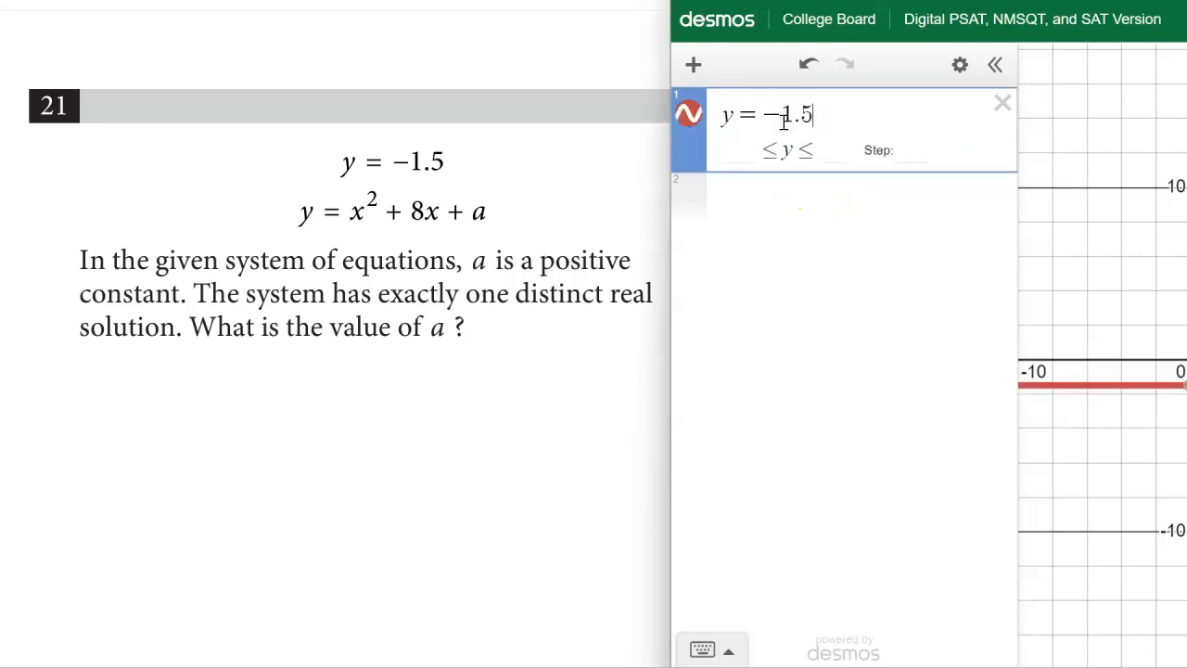
# Step: Enter the parabola y = x^2 + 8x + a in the second expression line and add a slider for a
pyautogui.click(779, 203)
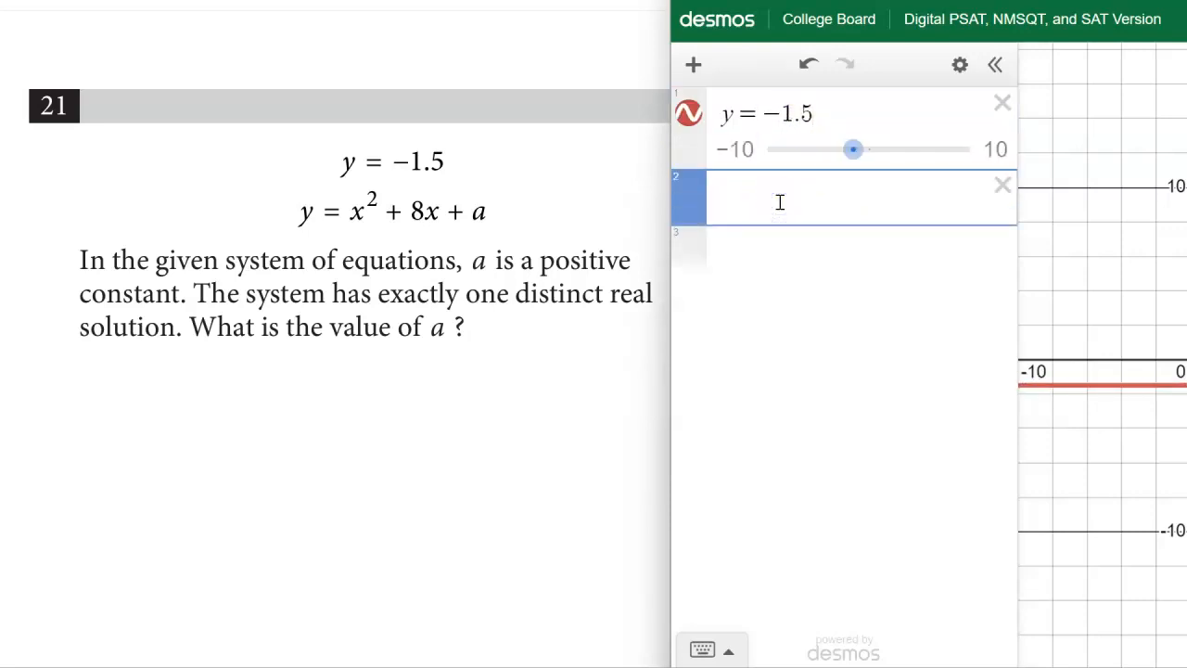
pyautogui.write('y=x^2')
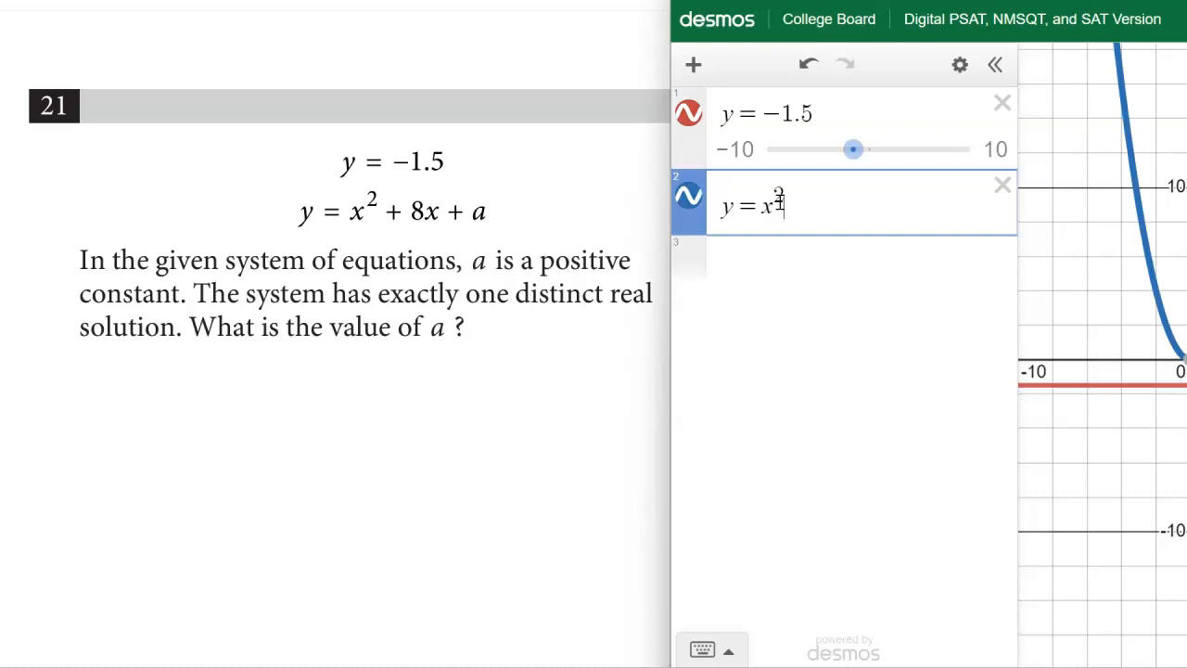
pyautogui.write('+')
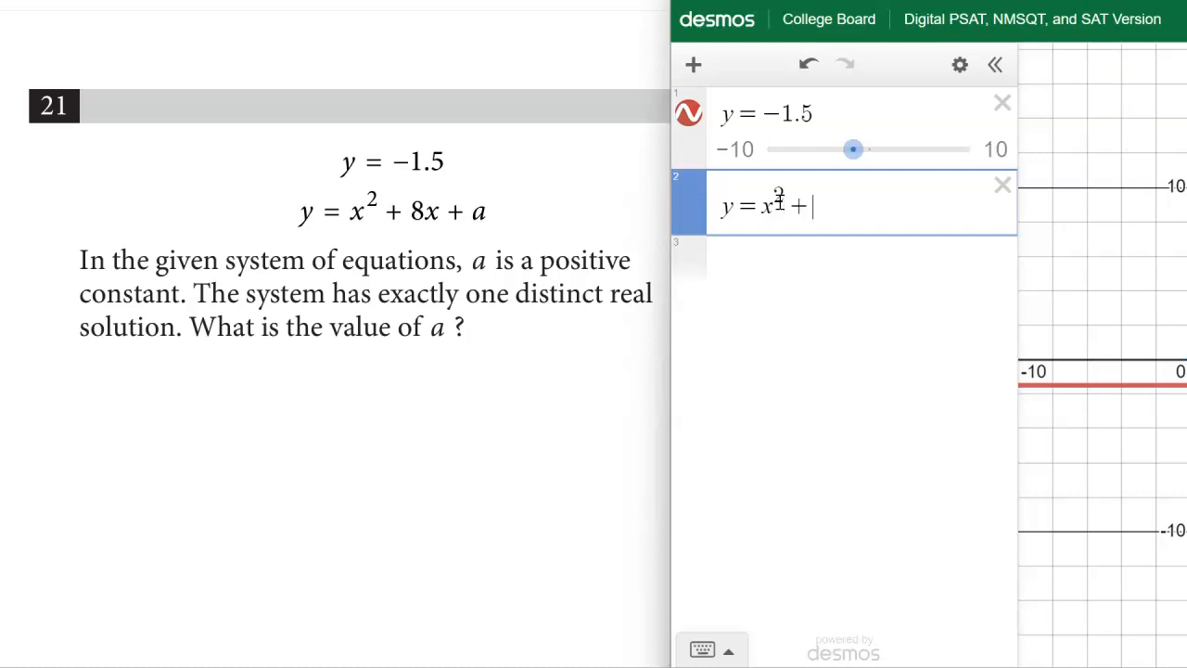
pyautogui.write('8x+a')
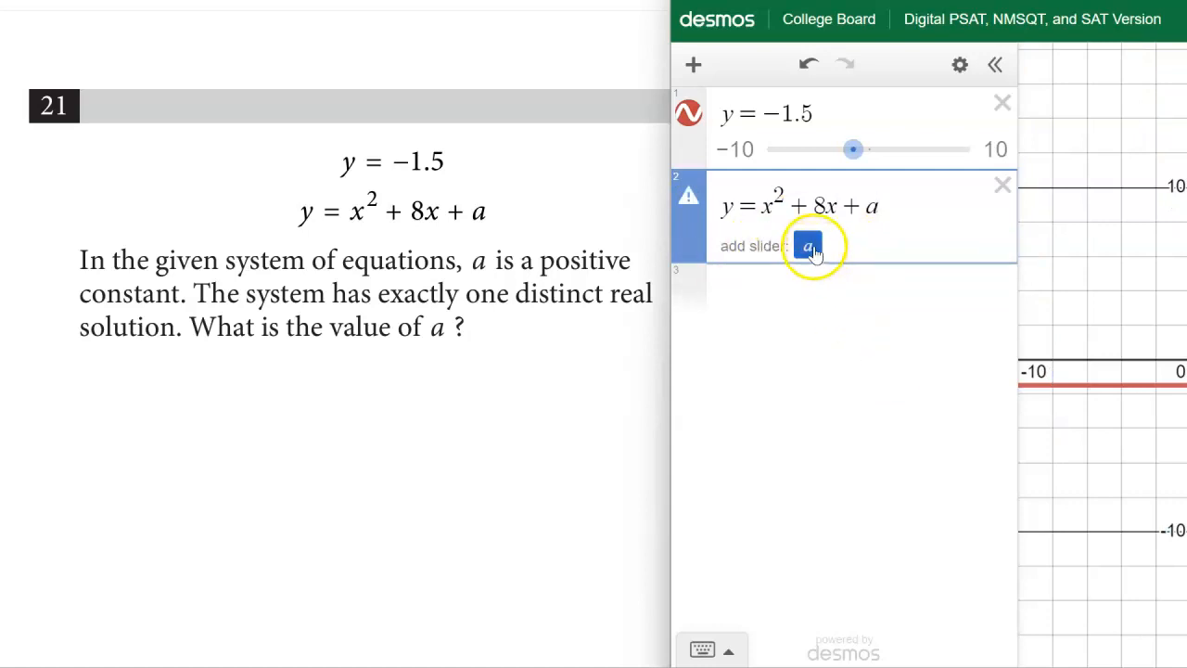
pyautogui.click(810, 248)
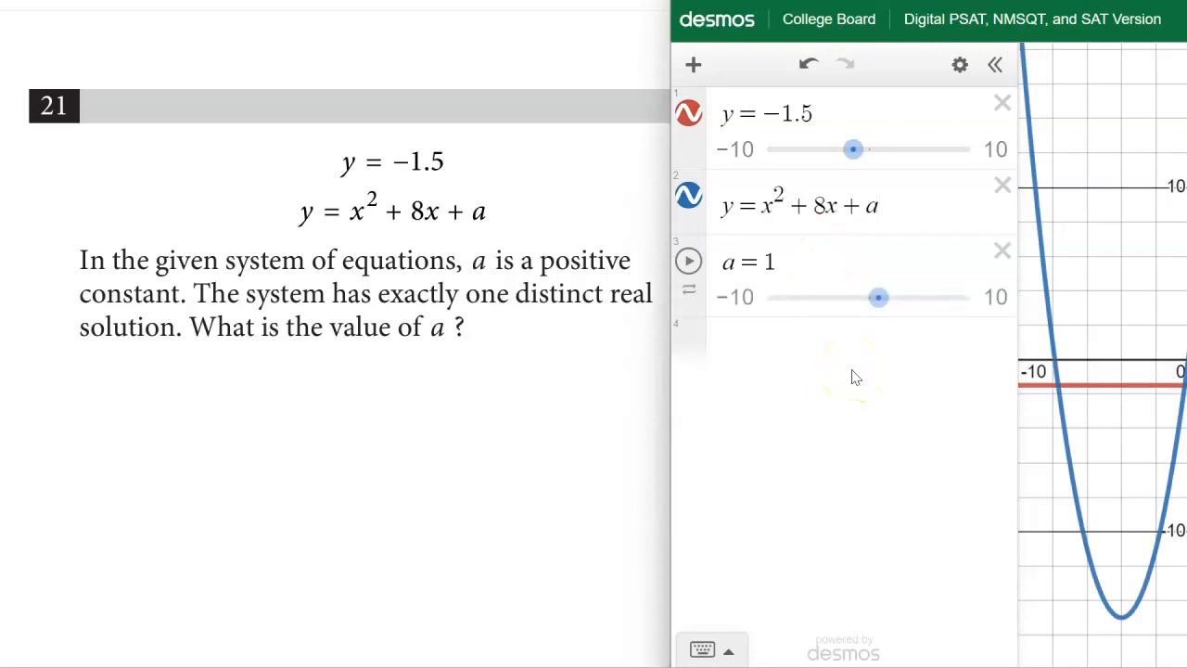
# Step: Raise the slider for a to 10 and bring the whole graph into view to compare the parabola with the line
pyautogui.click(823, 355)
pyautogui.moveTo(876, 315); pyautogui.dragTo(976, 308)
pyautogui.moveTo(1020, 1); pyautogui.dragTo(798, 0)
pyautogui.scroll(1, 895, 269)
pyautogui.scroll(2, 896, 267)
# Step: Set a to 20 to extend its slider range, and lower the slider to 14.7
pyautogui.click(554, 257)
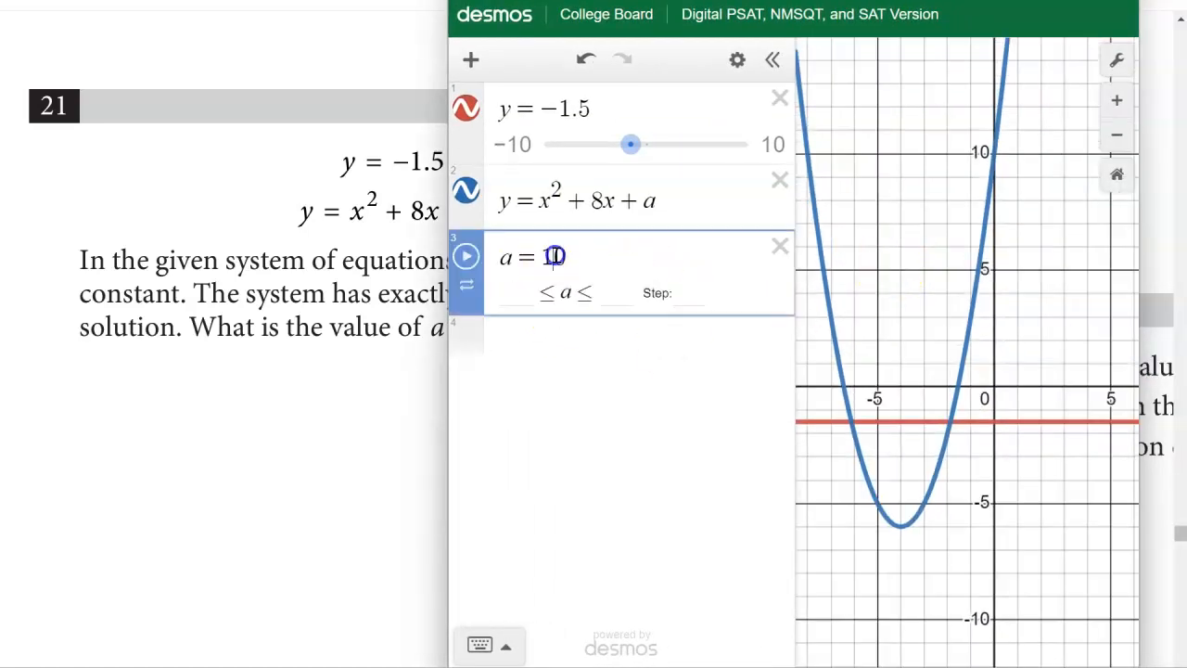
pyautogui.moveTo(565, 256); pyautogui.dragTo(542, 257)
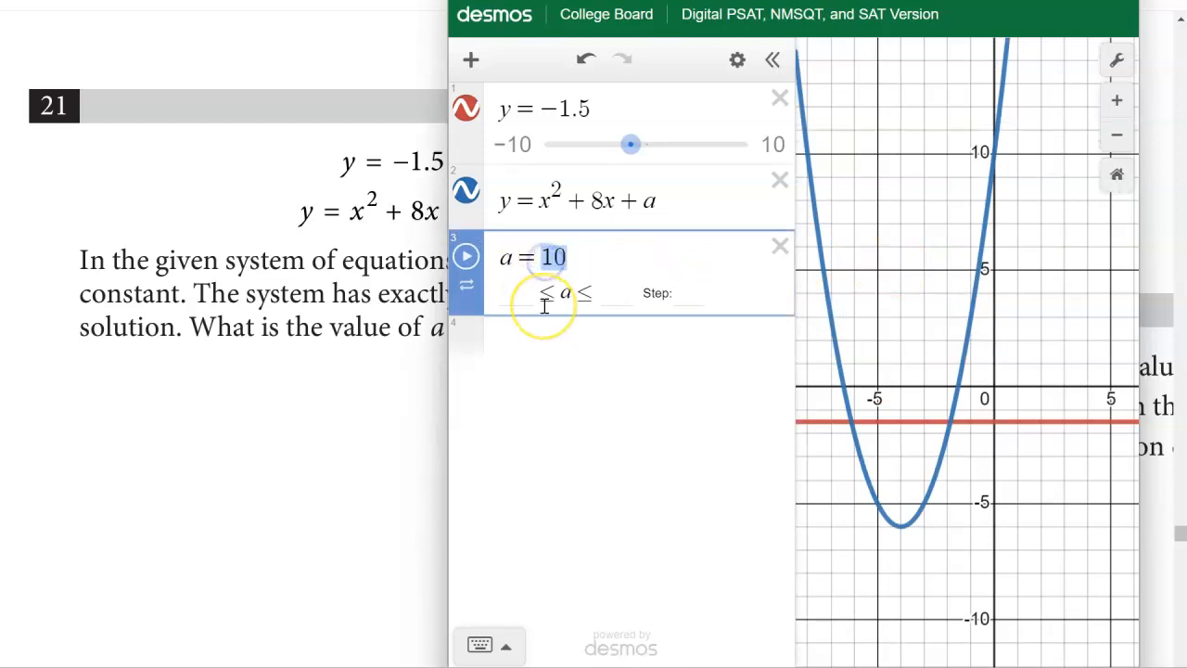
pyautogui.write('20')
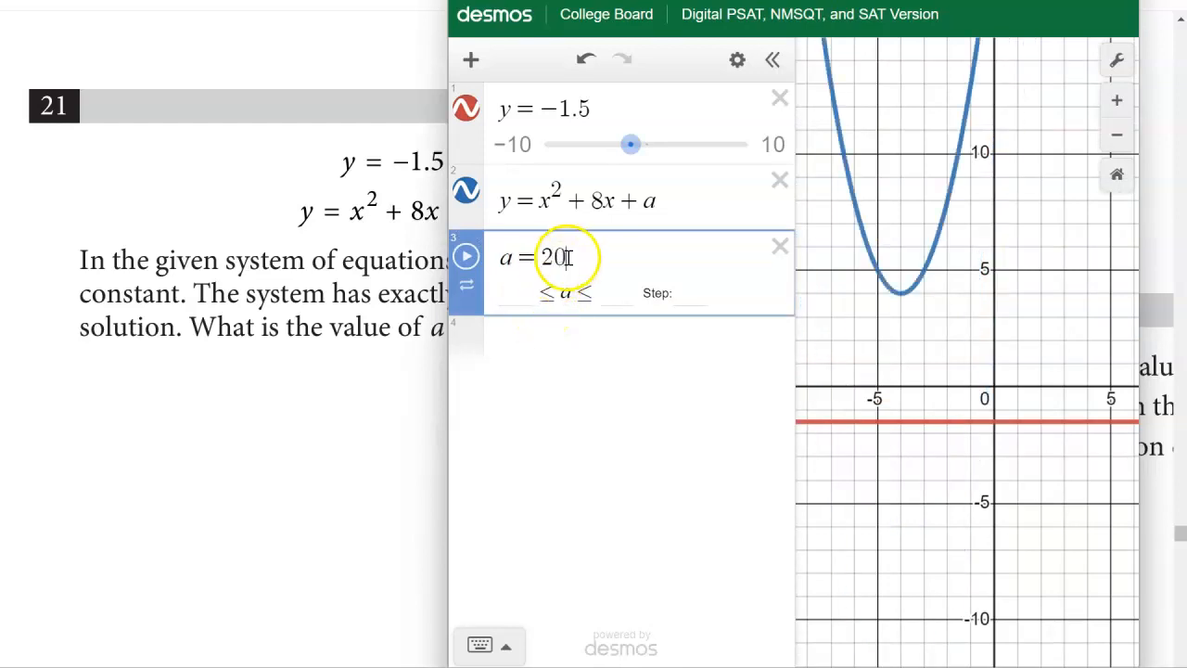
pyautogui.click(633, 378)
pyautogui.moveTo(751, 306); pyautogui.dragTo(717, 317)
# Step: Refine the value of a to 14.5 so the parabola's vertex touches the line y = -1.5
pyautogui.click(596, 252)
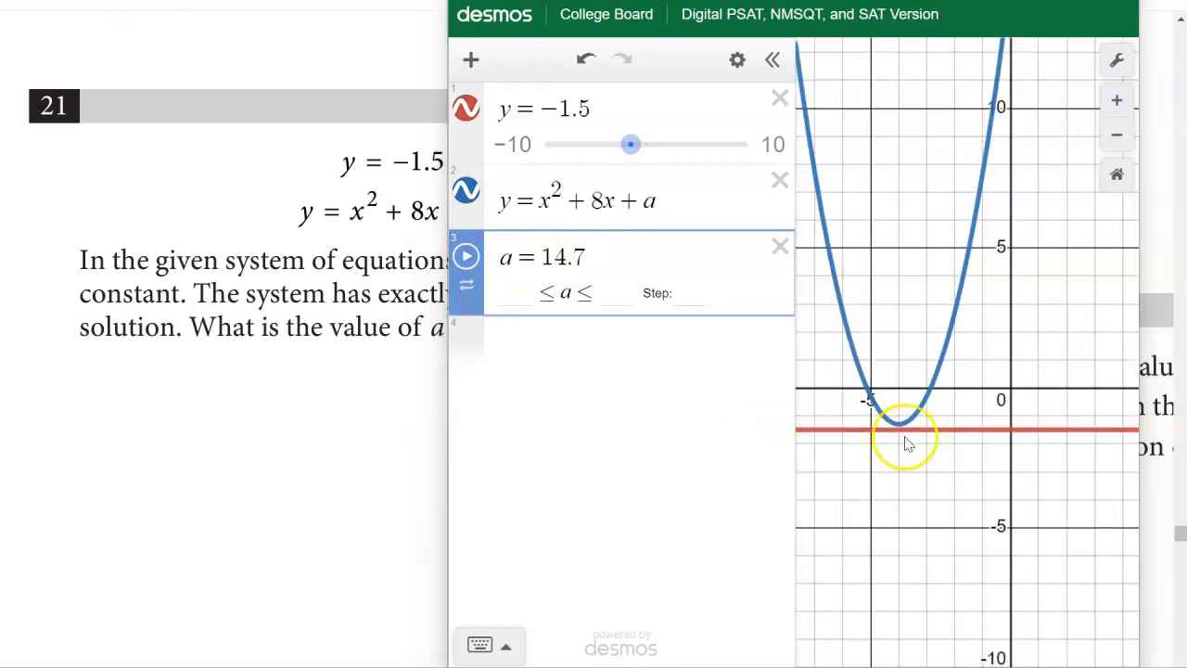
pyautogui.scroll(3, 905, 443)
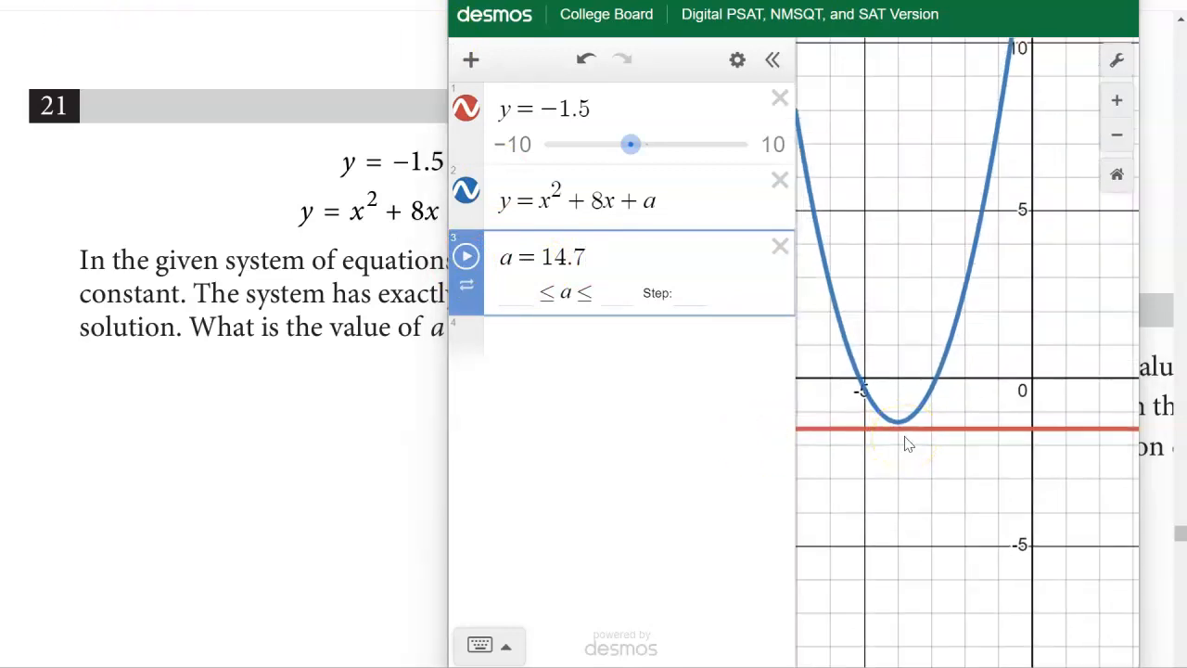
pyautogui.scroll(1, 906, 442)
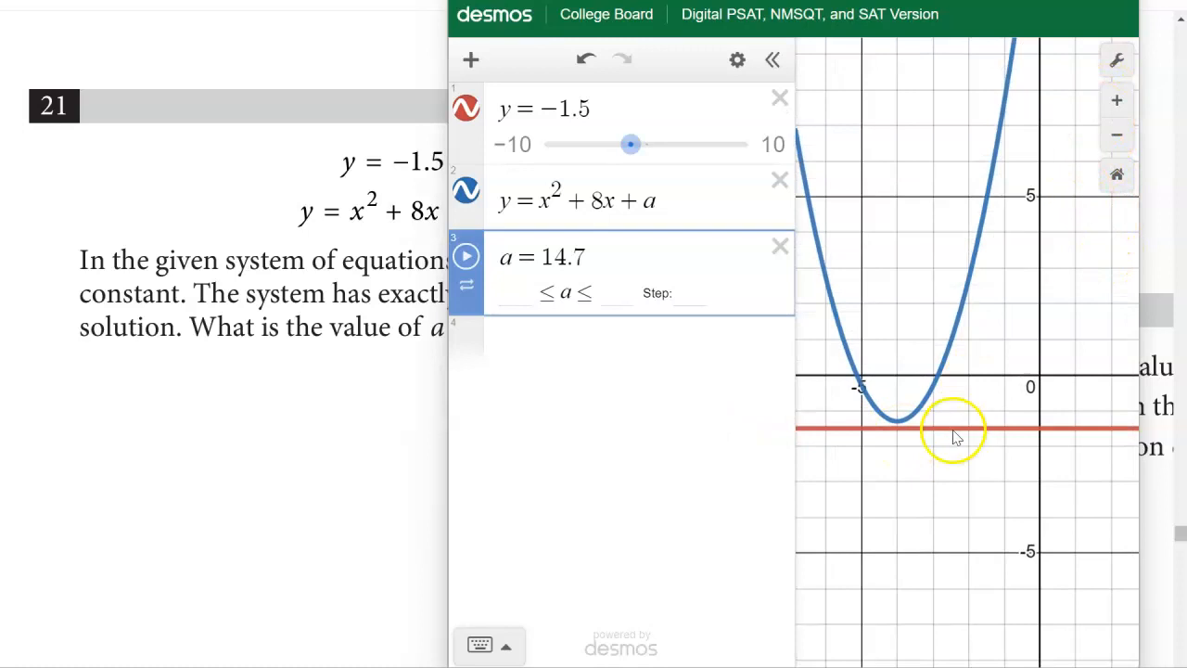
pyautogui.scroll(1, 956, 438)
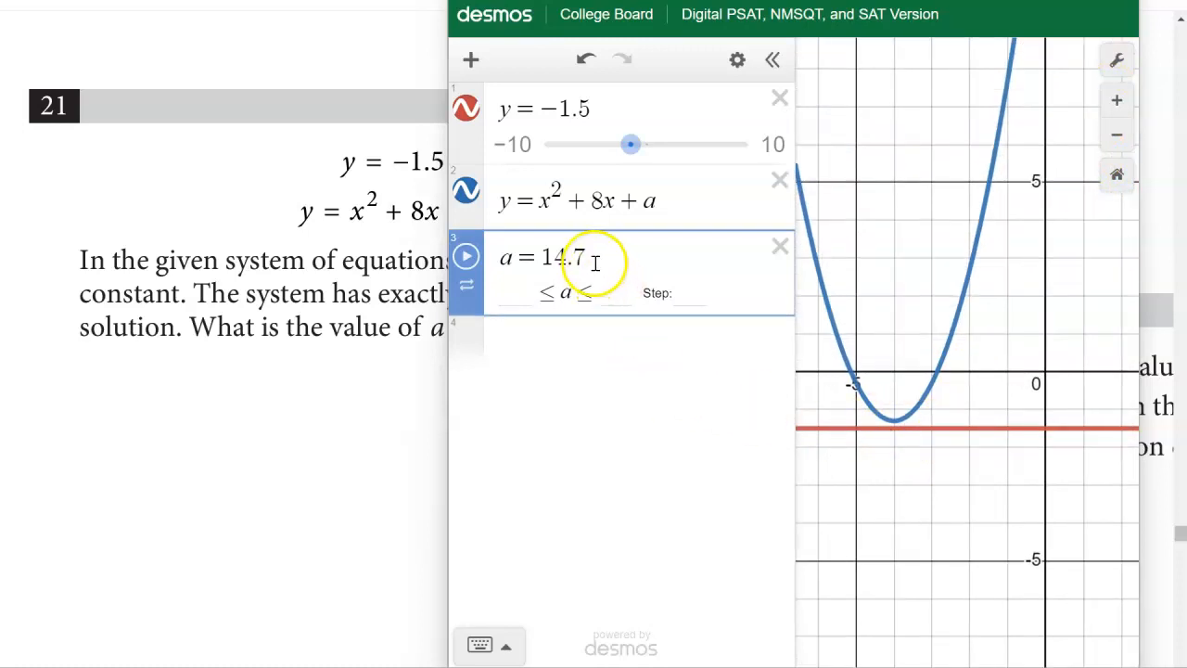
pyautogui.press('BackSpace')
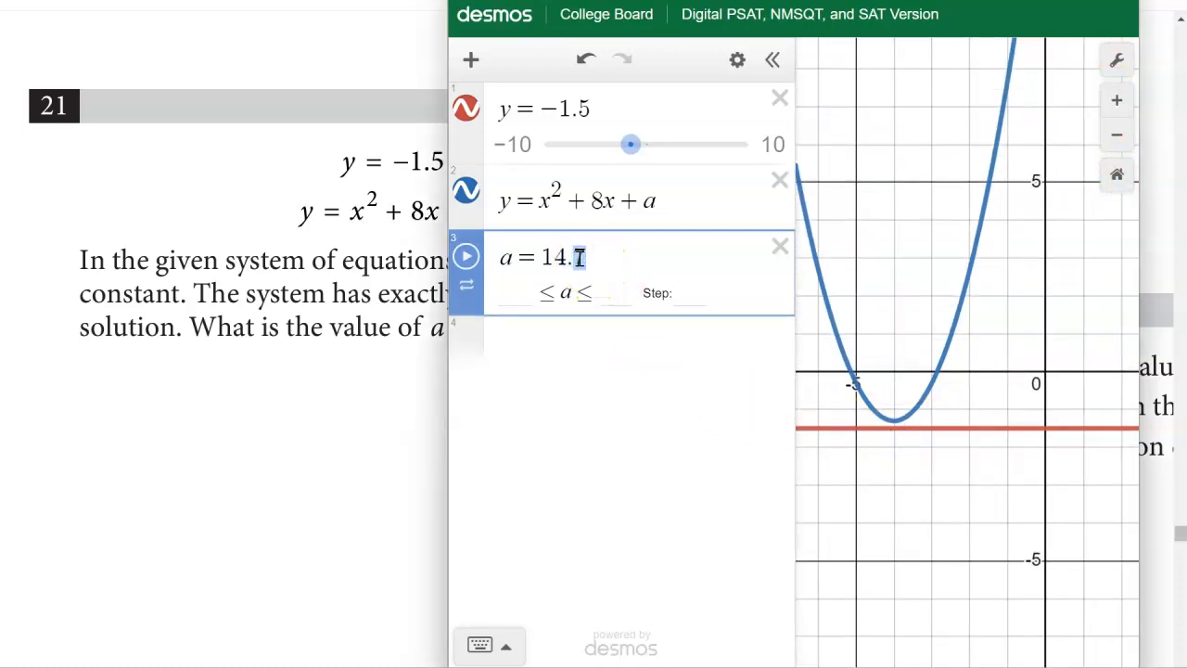
pyautogui.write('5')
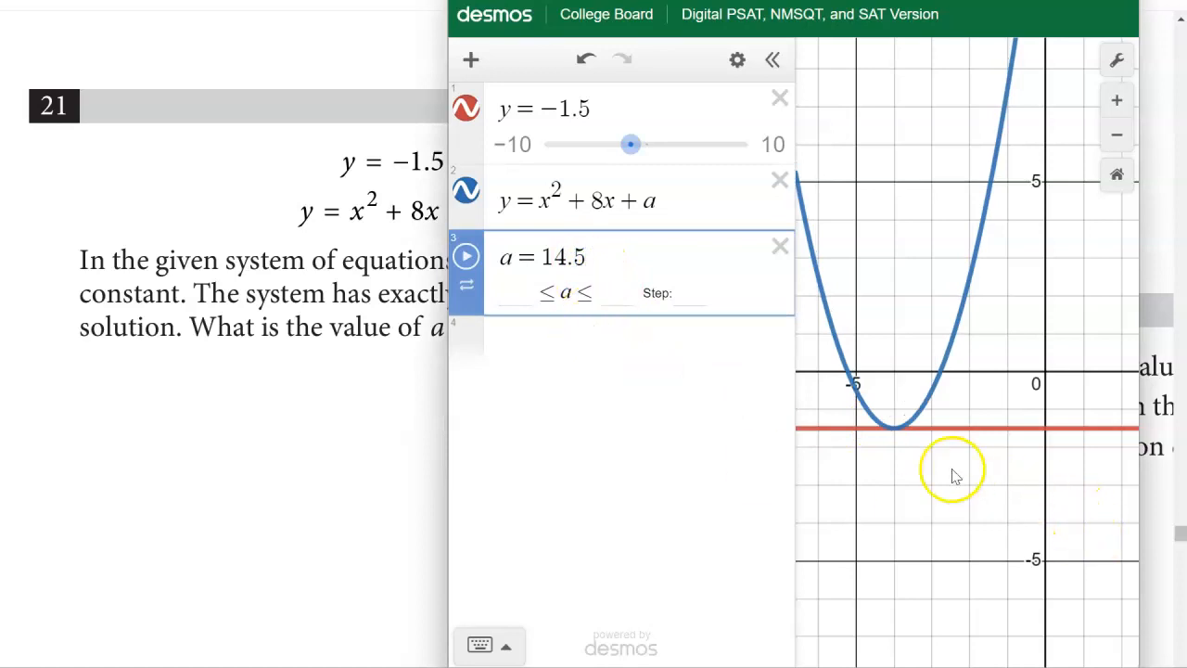
# Step: Inspect the coordinates of the point where the parabola's vertex meets the horizontal line
pyautogui.click(925, 455)
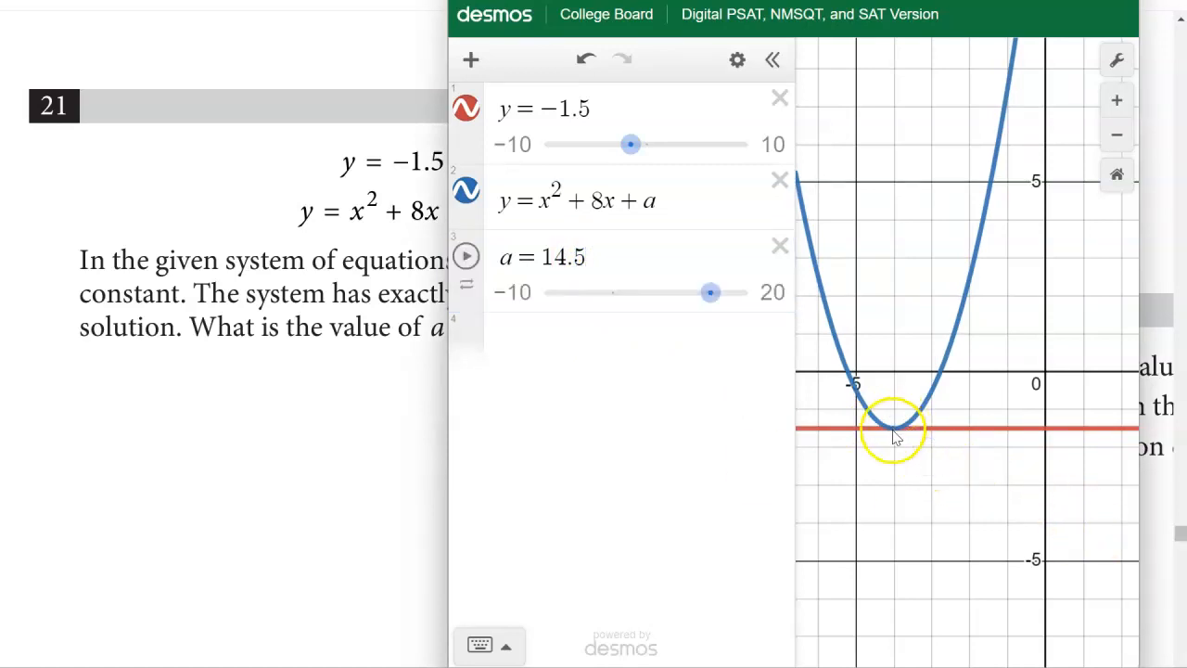
pyautogui.click(893, 429)
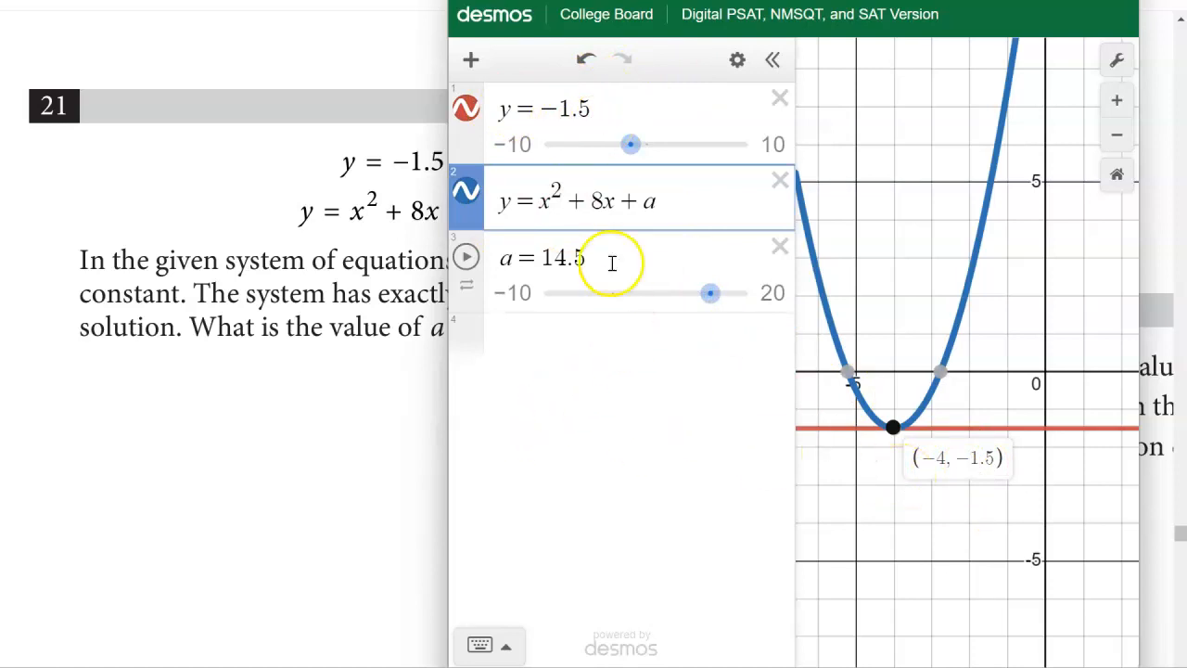
pyautogui.moveTo(738, 0); pyautogui.dragTo(777, 11)
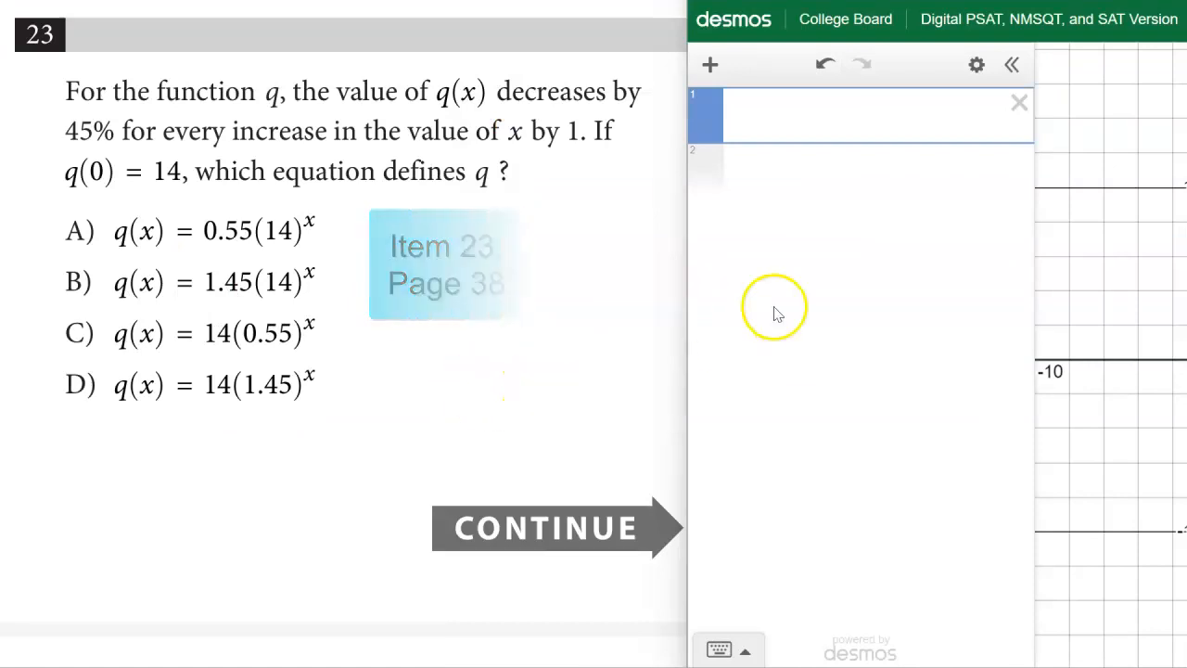
# Step: For item 23, define answer choice A, q(x) = 0.55(14)^x, in the first expression line
pyautogui.click(777, 118)
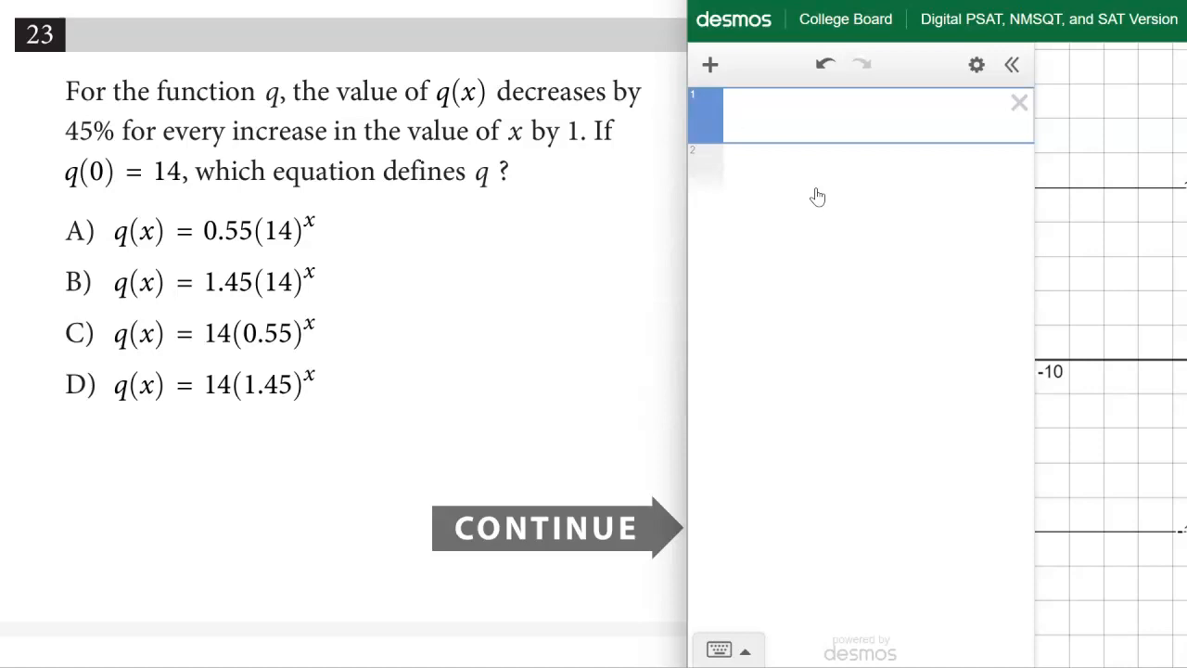
pyautogui.write('q(x)')
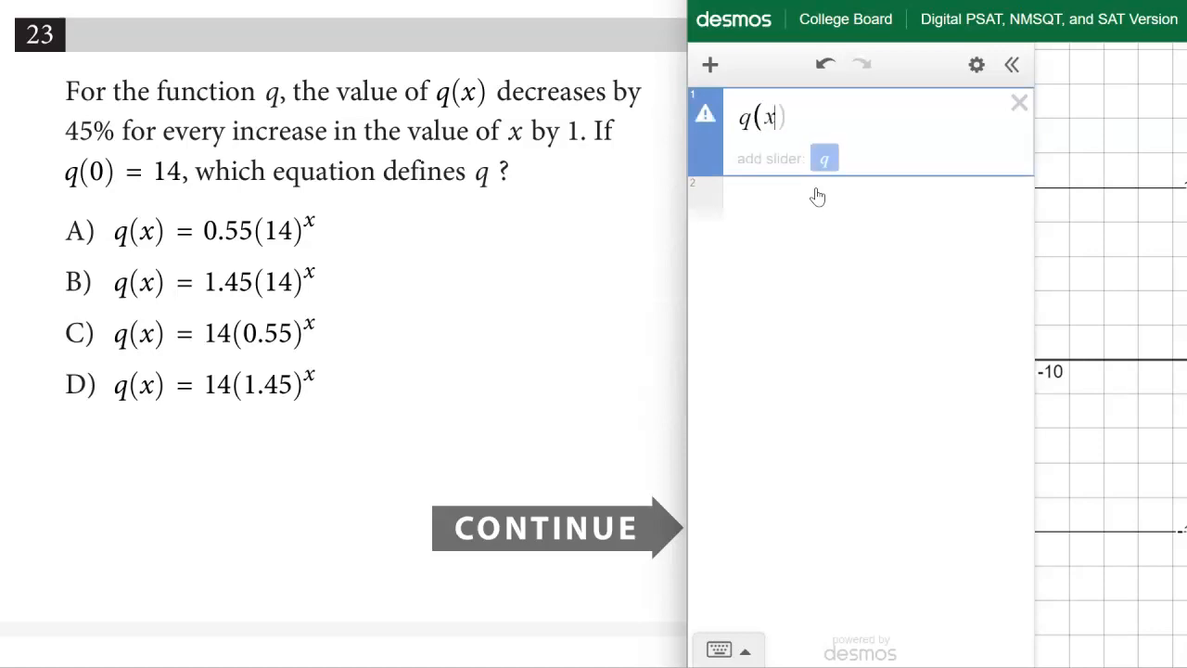
pyautogui.write('=')
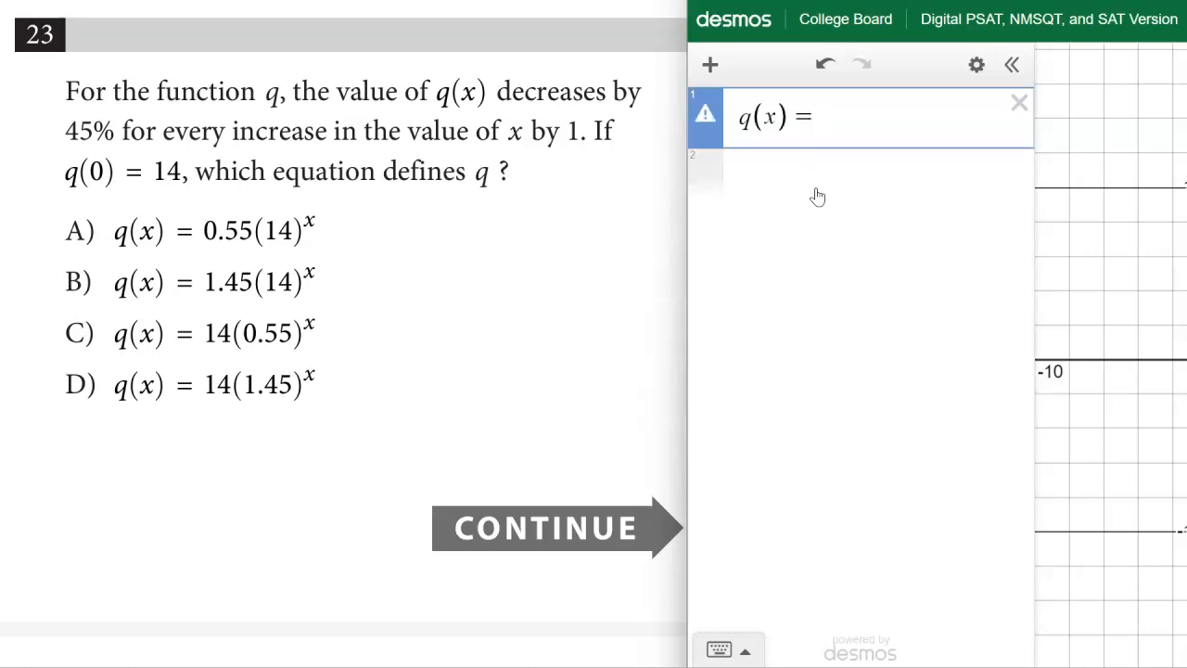
pyautogui.write('0.55')
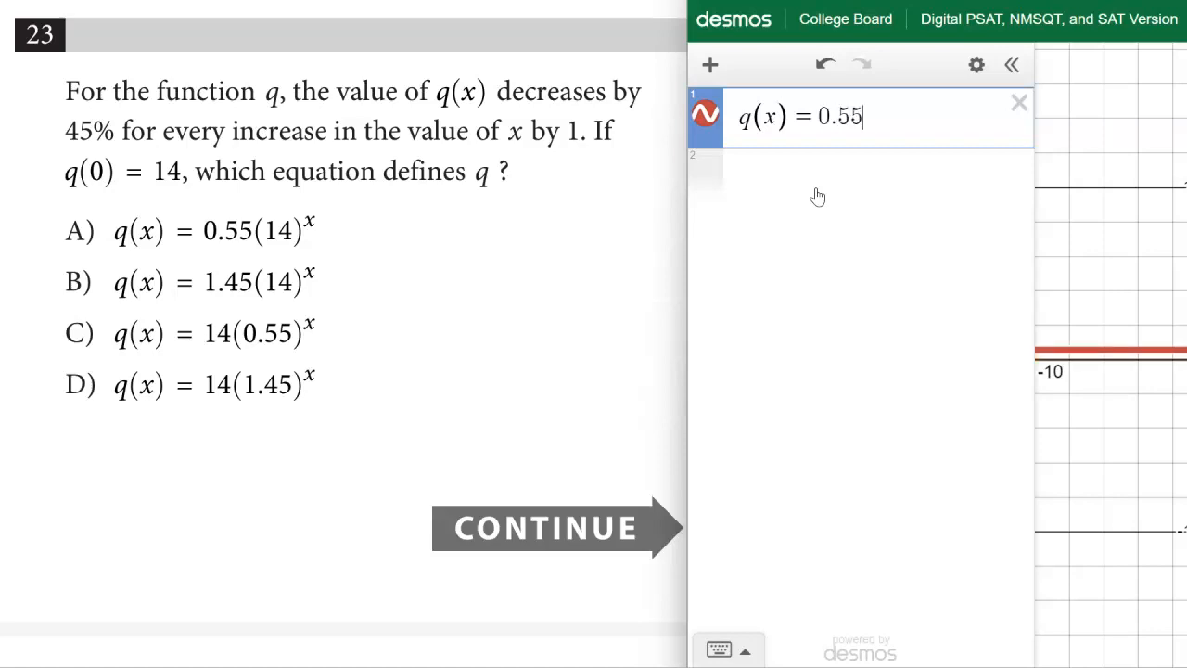
pyautogui.write('(14)')
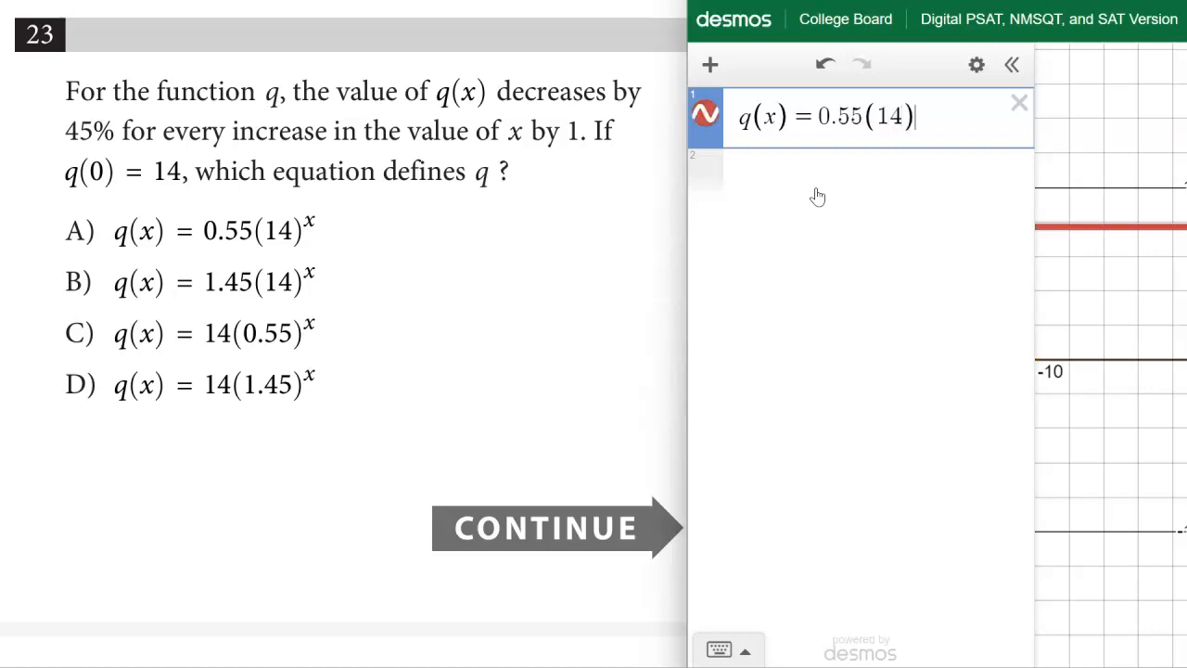
pyautogui.write('^')
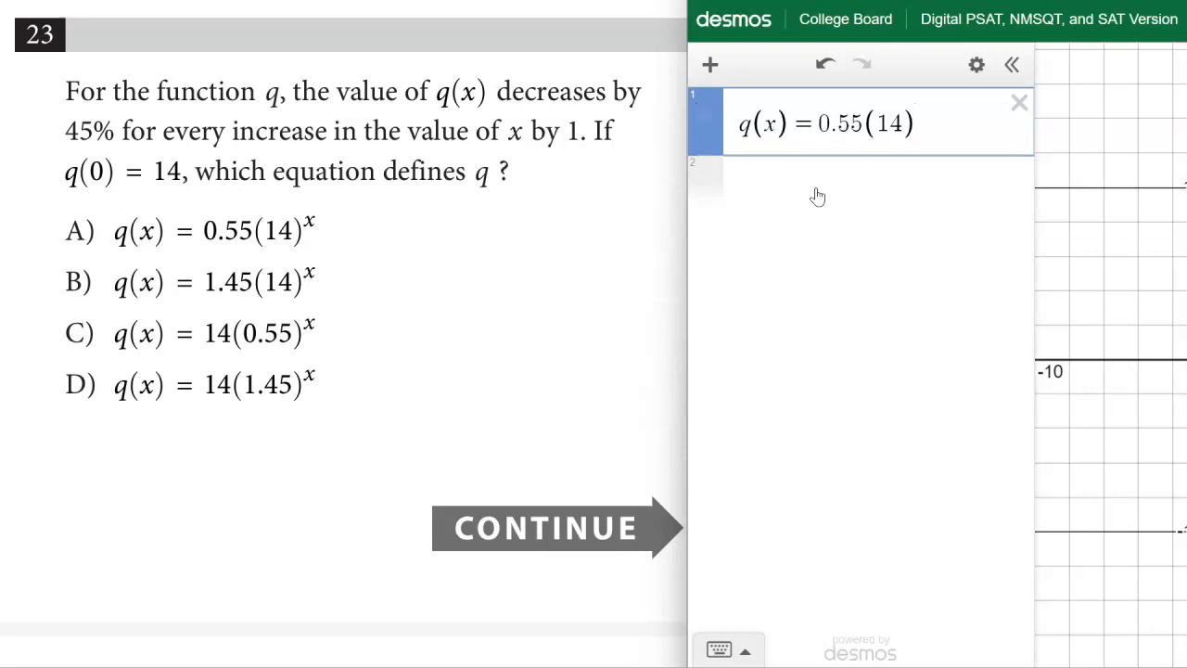
pyautogui.write('x')
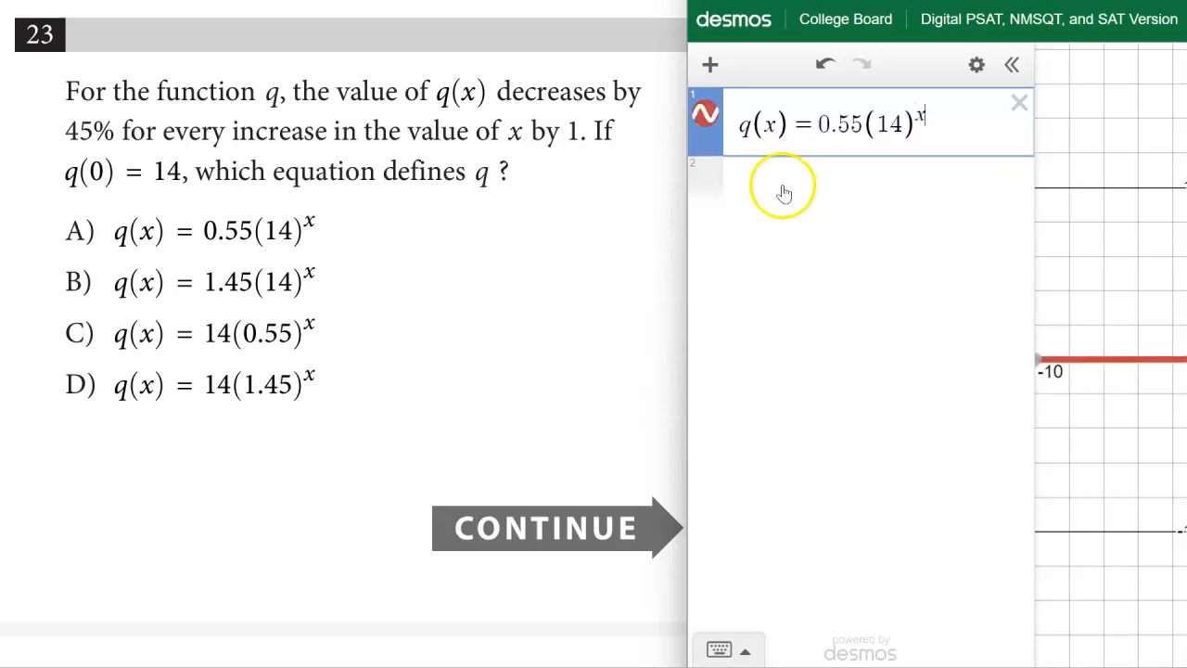
# Step: Evaluate q(0) on the second line, and change q(x) to answer choice B, 1.45(14)^x
pyautogui.click(784, 191)
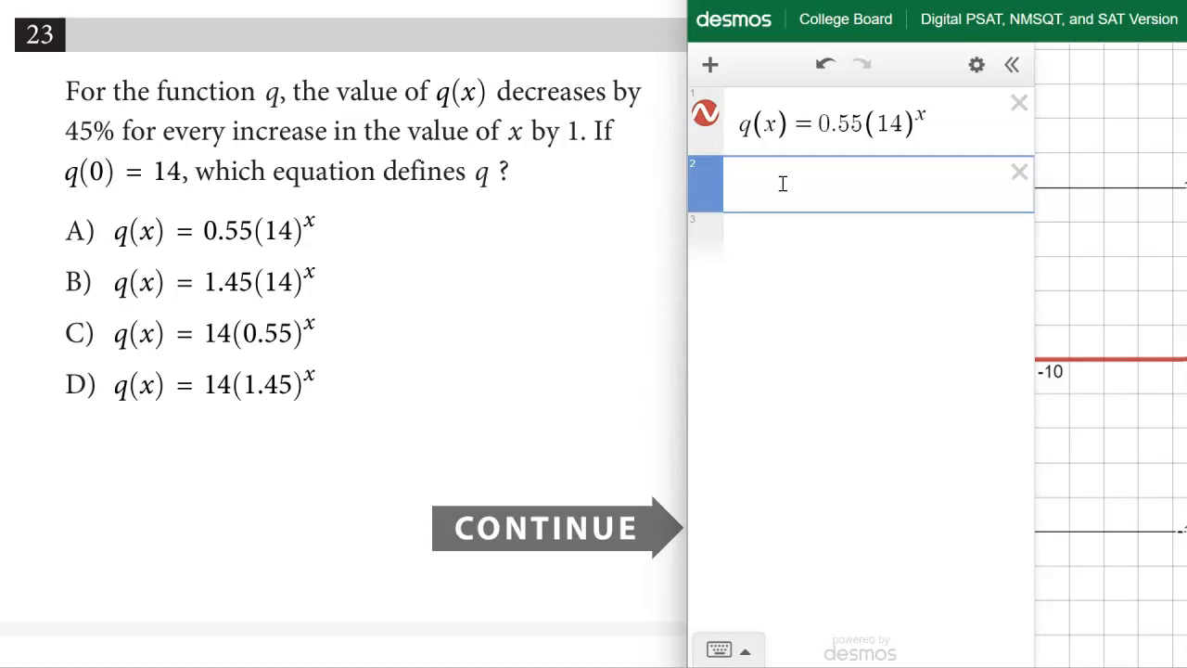
pyautogui.write('q(0')
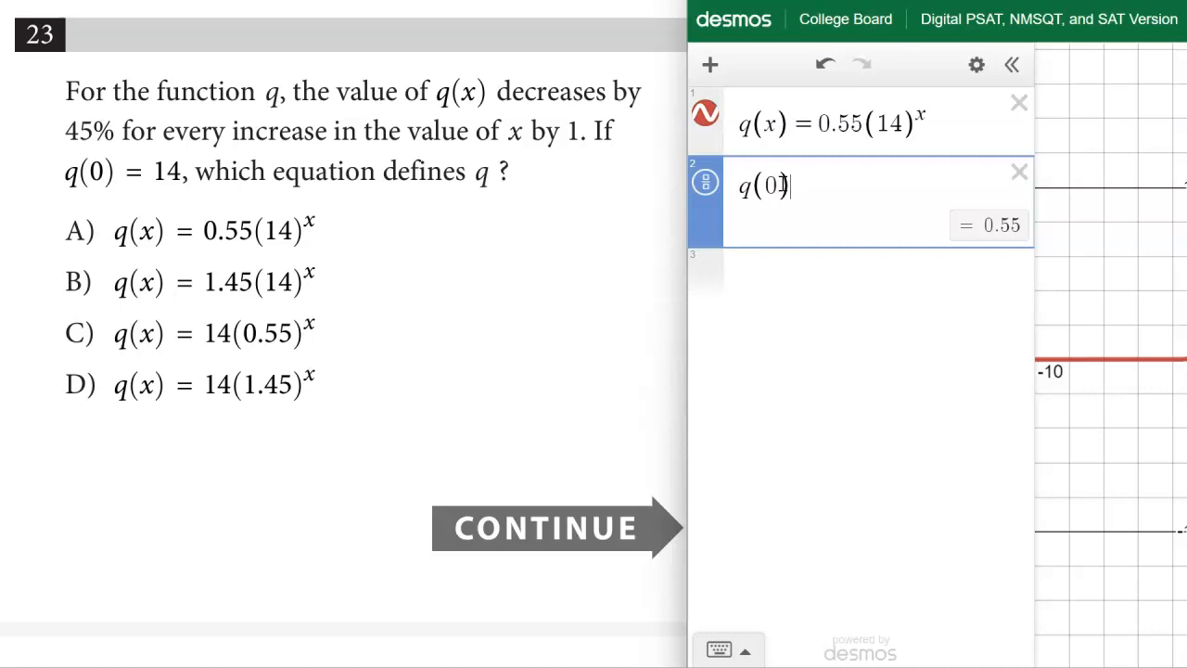
pyautogui.click(860, 127)
pyautogui.moveTo(860, 127); pyautogui.dragTo(818, 127)
pyautogui.write('1.45')
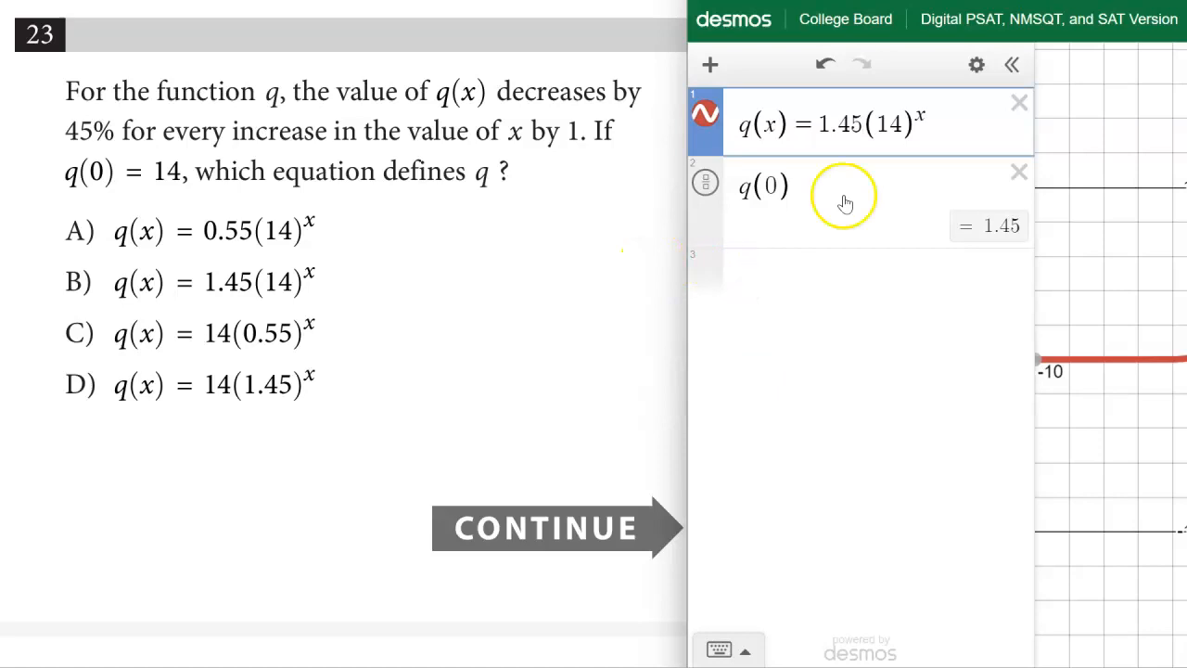
# Step: Redefine q(x) as answer choice C, 14(0.55)^x, and examine the shape of its graph
pyautogui.click(822, 125)
pyautogui.moveTo(822, 125); pyautogui.dragTo(860, 123)
pyautogui.write('14(')
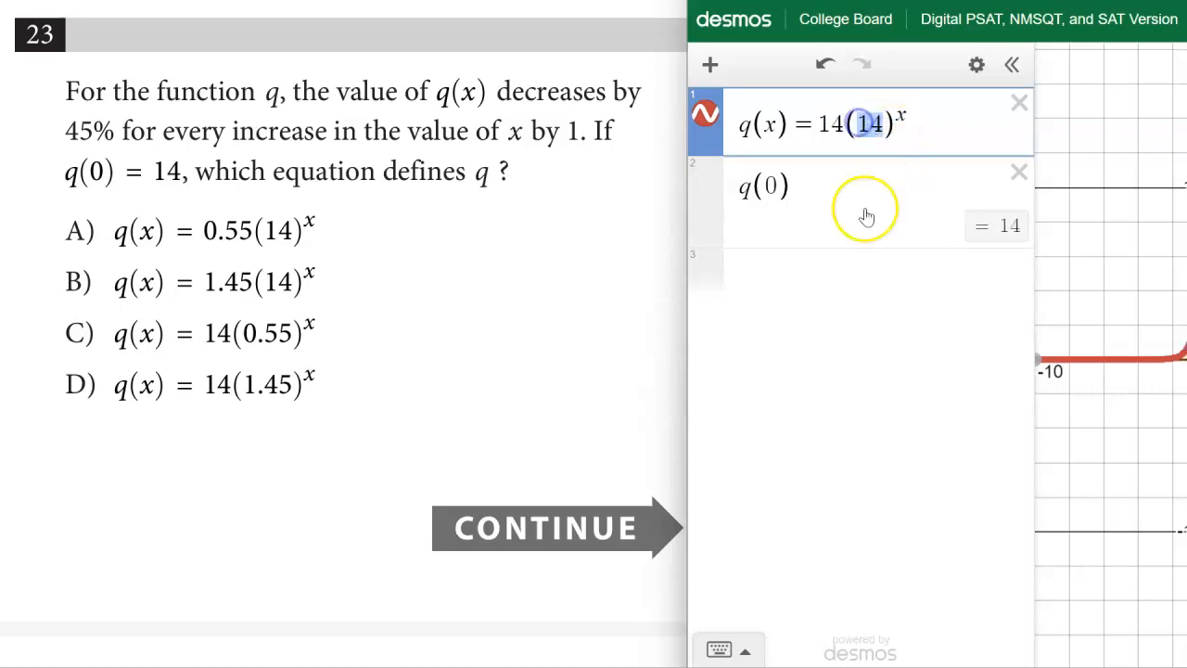
pyautogui.write('0.55')
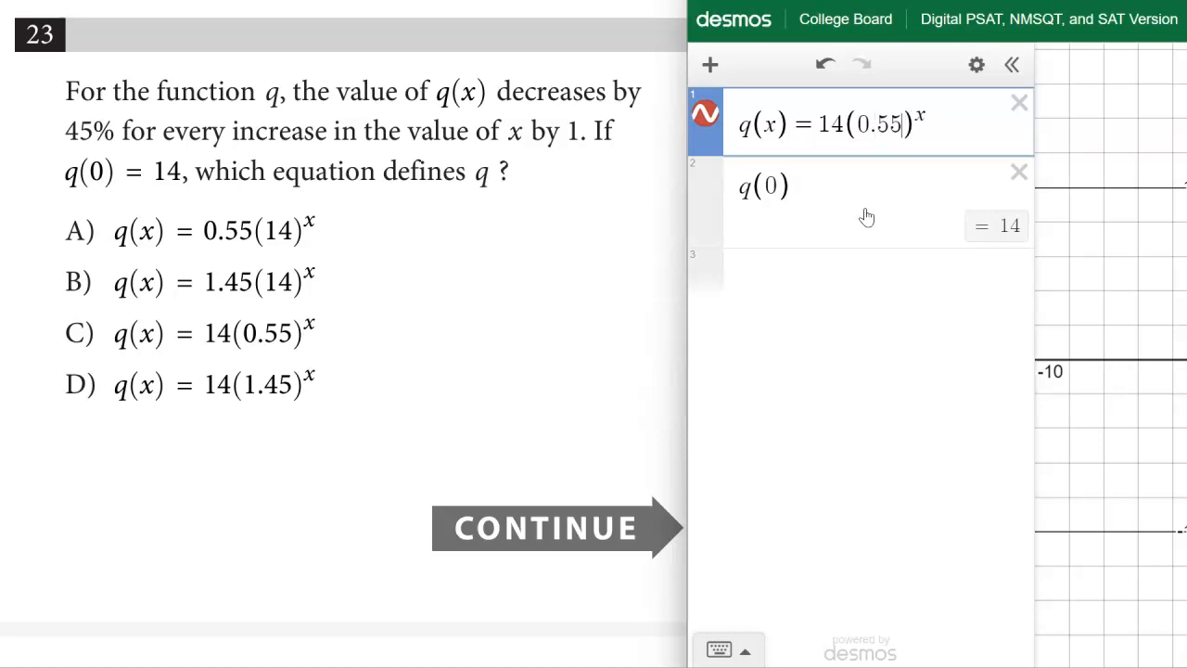
pyautogui.moveTo(937, 1); pyautogui.dragTo(721, 0)
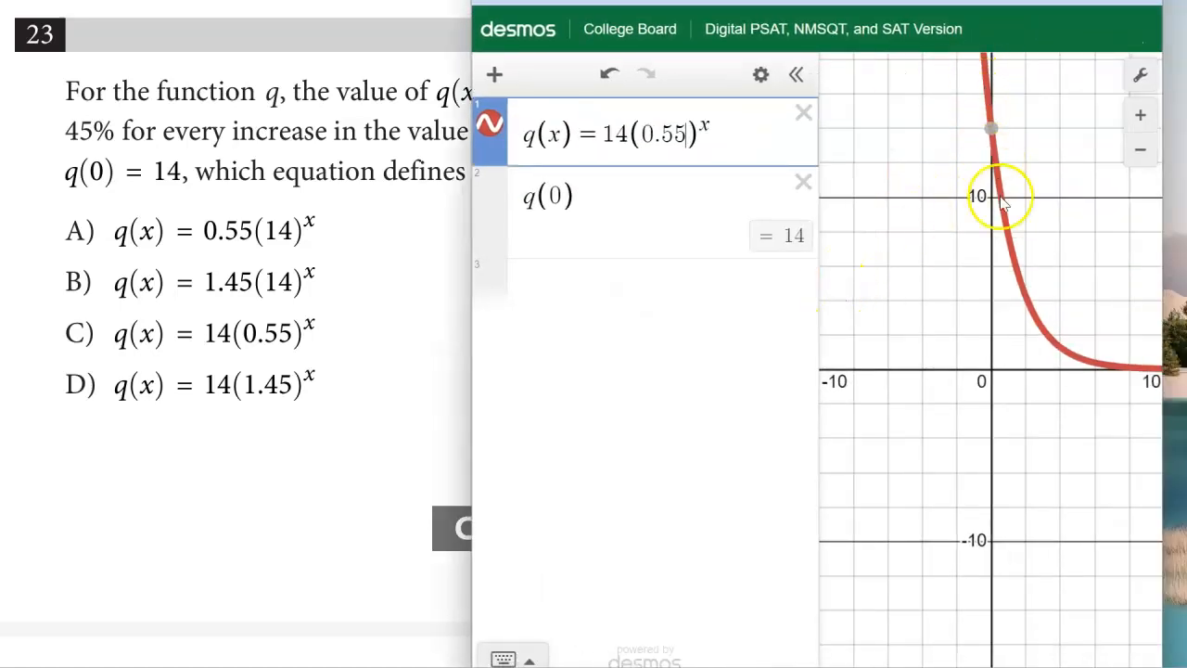
# Step: Check the percent decrease on new lines by evaluating q(1), 14 - 7.7, and 6.3/14
pyautogui.click(577, 285)
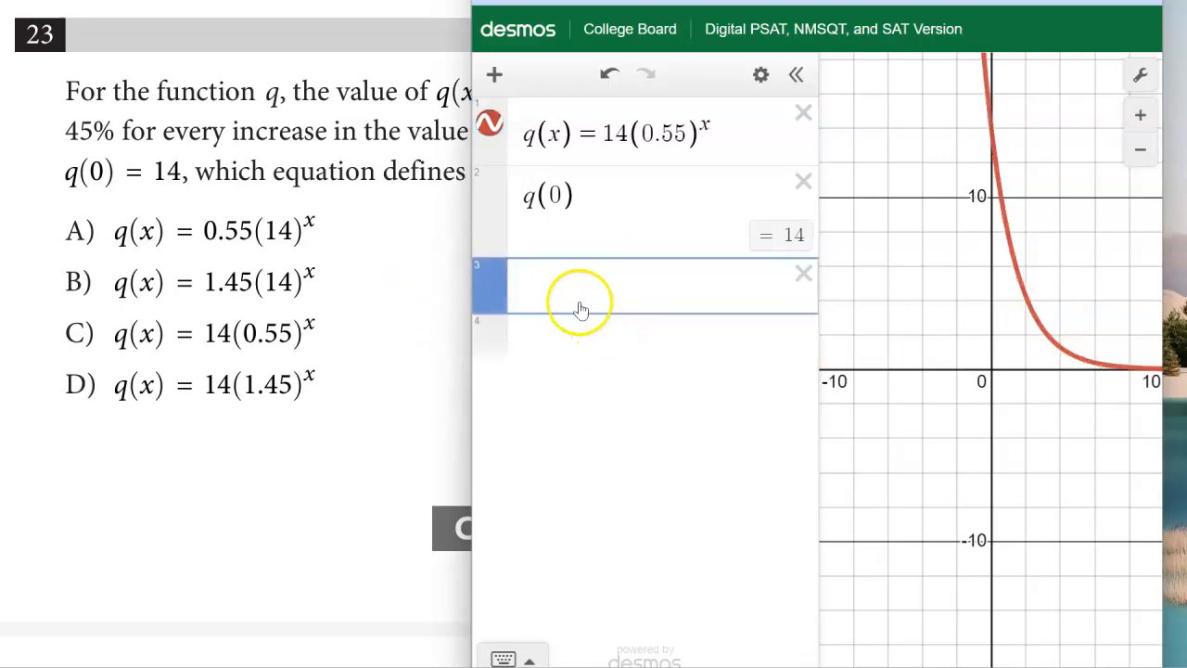
pyautogui.write('q(1)')
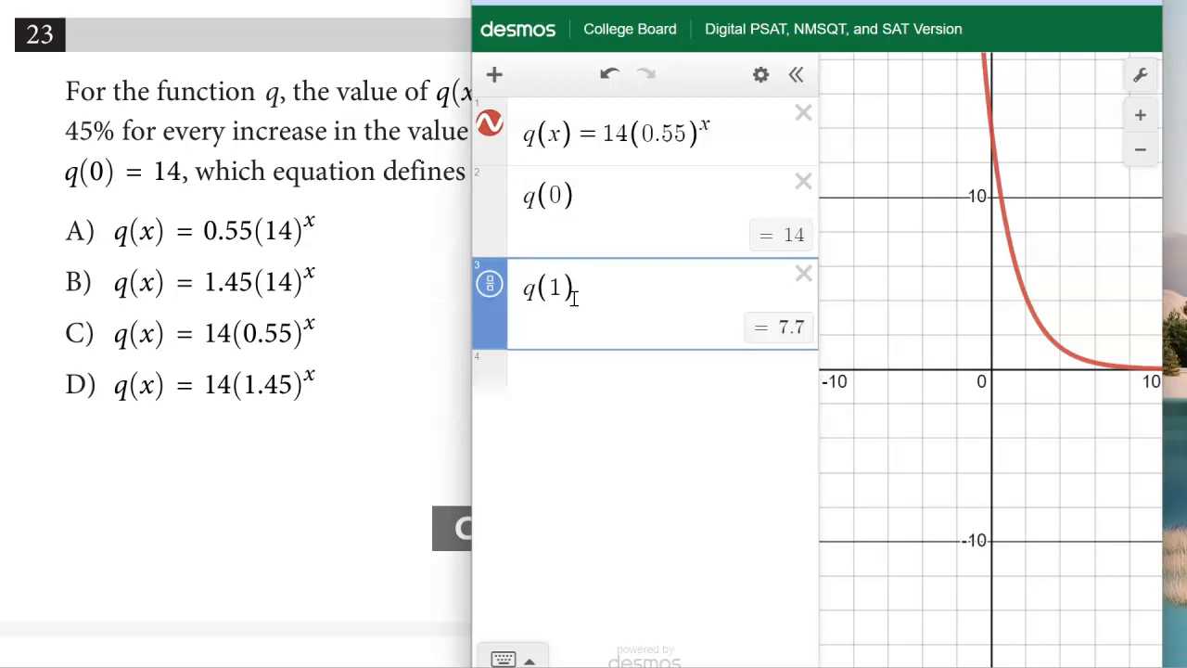
pyautogui.click(597, 390)
pyautogui.write('14 - 7.7')
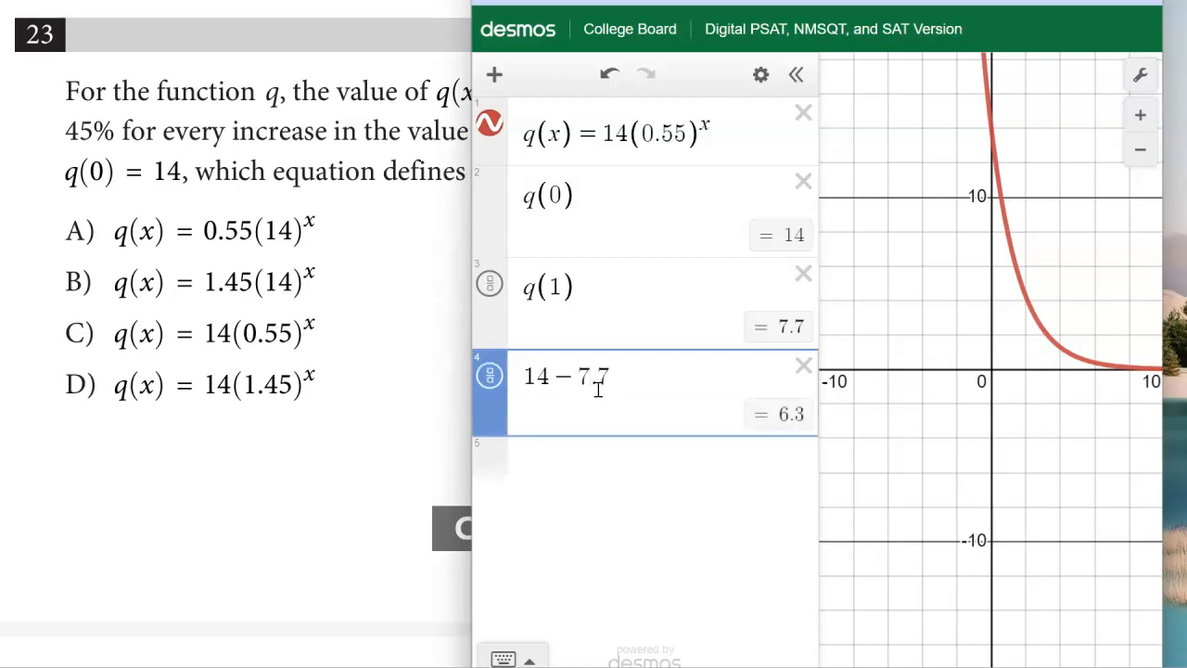
pyautogui.click(562, 471)
pyautogui.write('6.3')
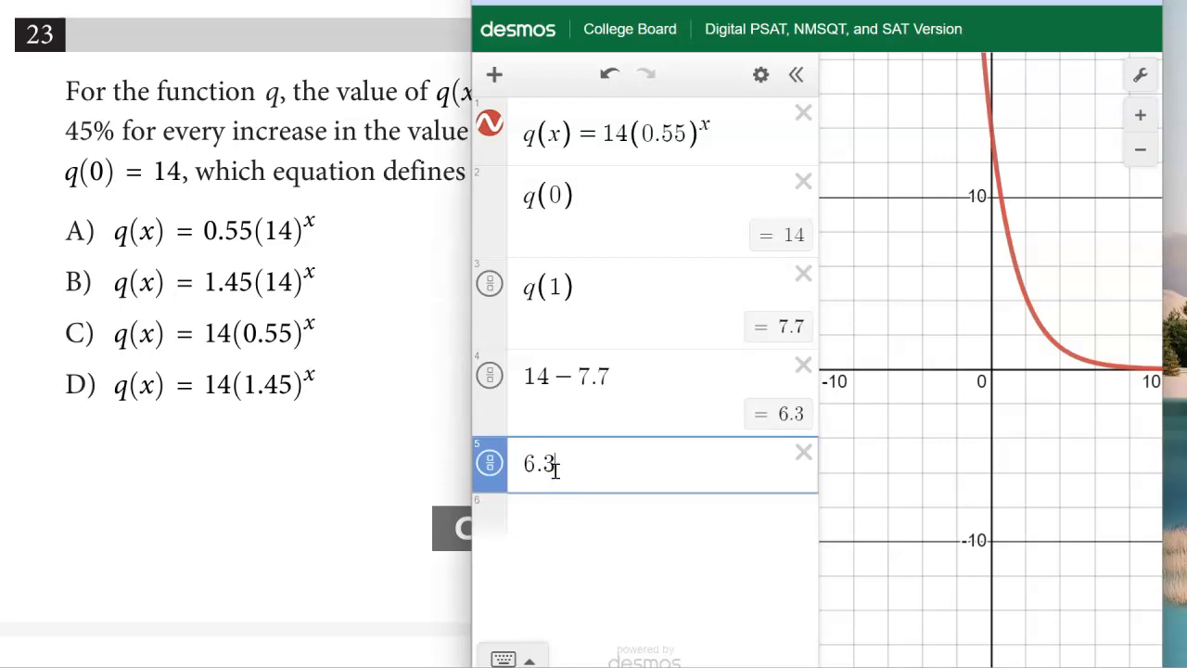
pyautogui.write('/14')
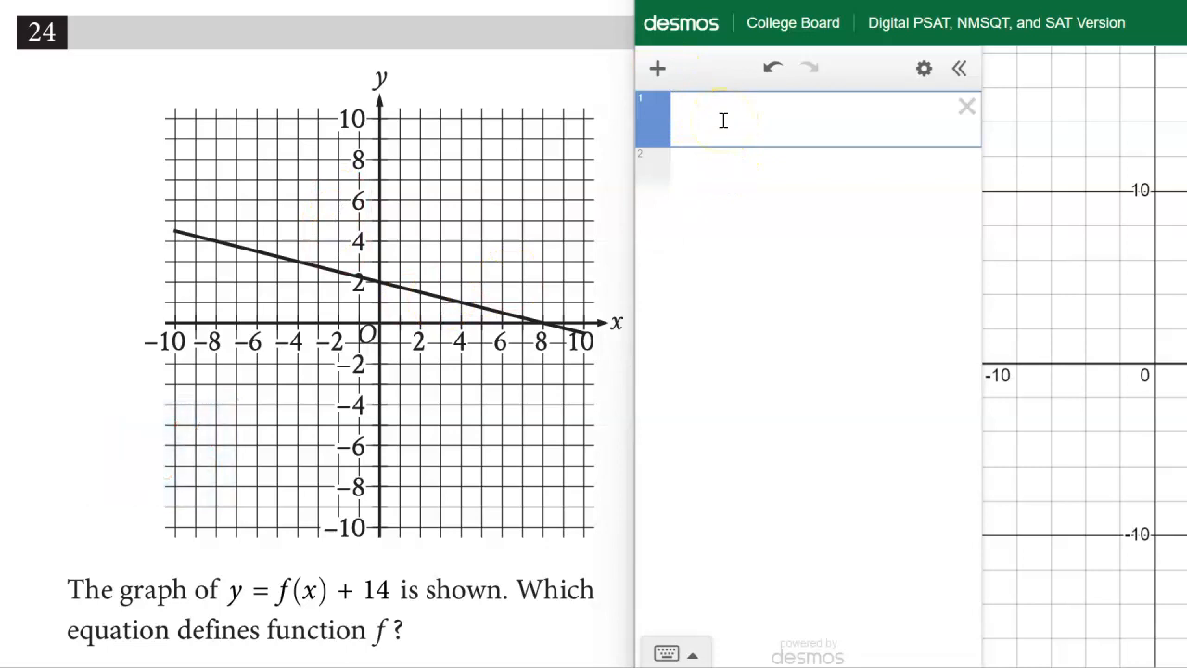
# Step: For item 24, enter y = f(x) + 14 and define answer choice A, f(x) = -1/4x - 12, on the second line
pyautogui.click(724, 120)
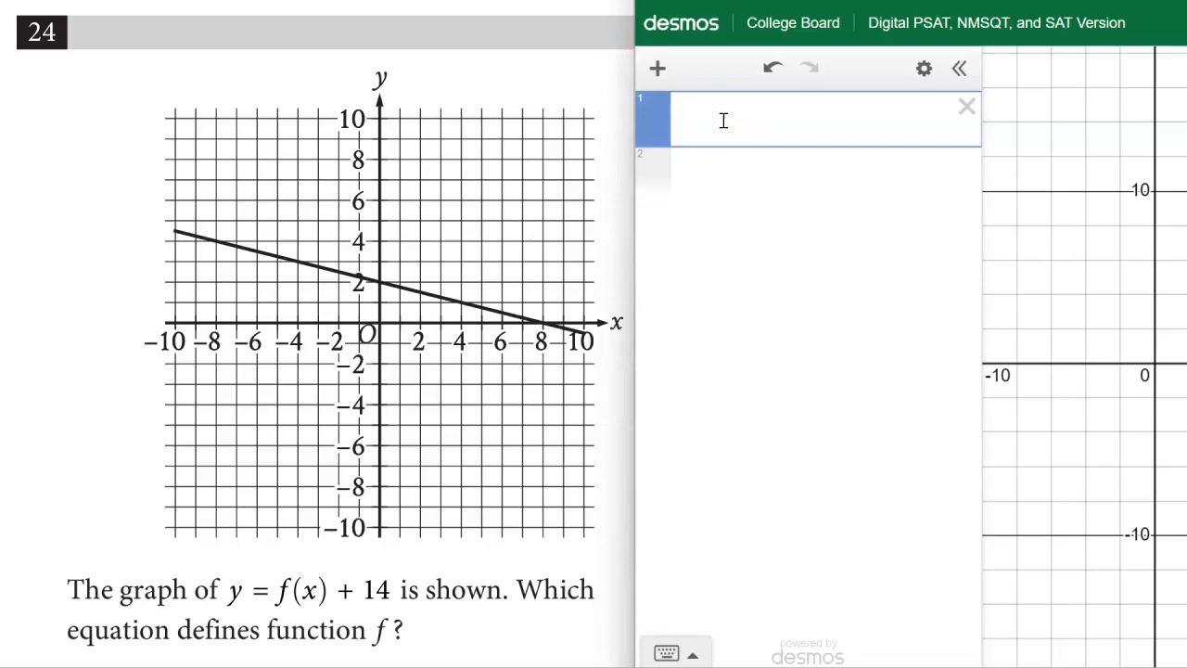
pyautogui.write('y=f(x)+14')
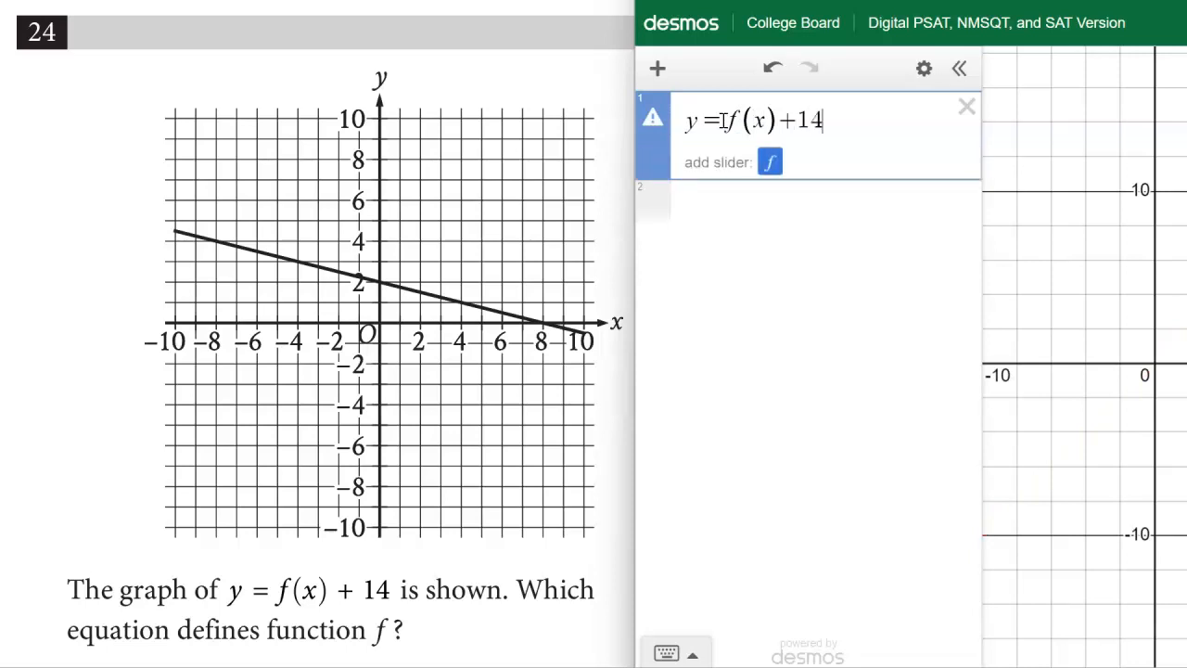
pyautogui.click(753, 209)
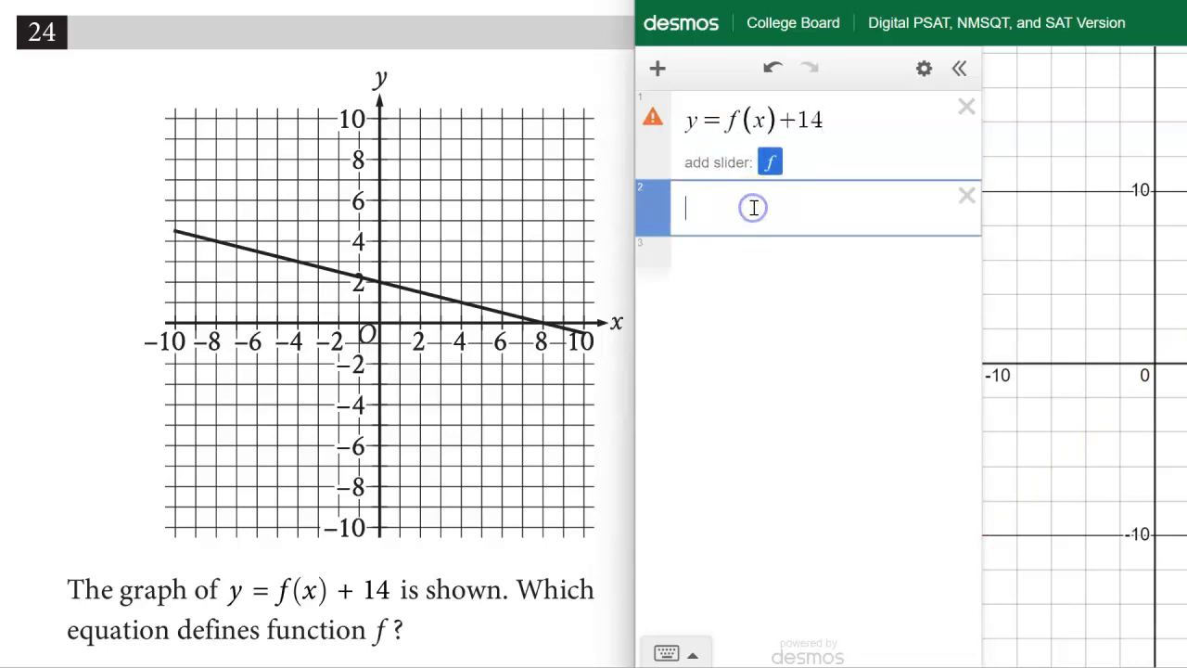
pyautogui.scroll(-4, 408, 315)
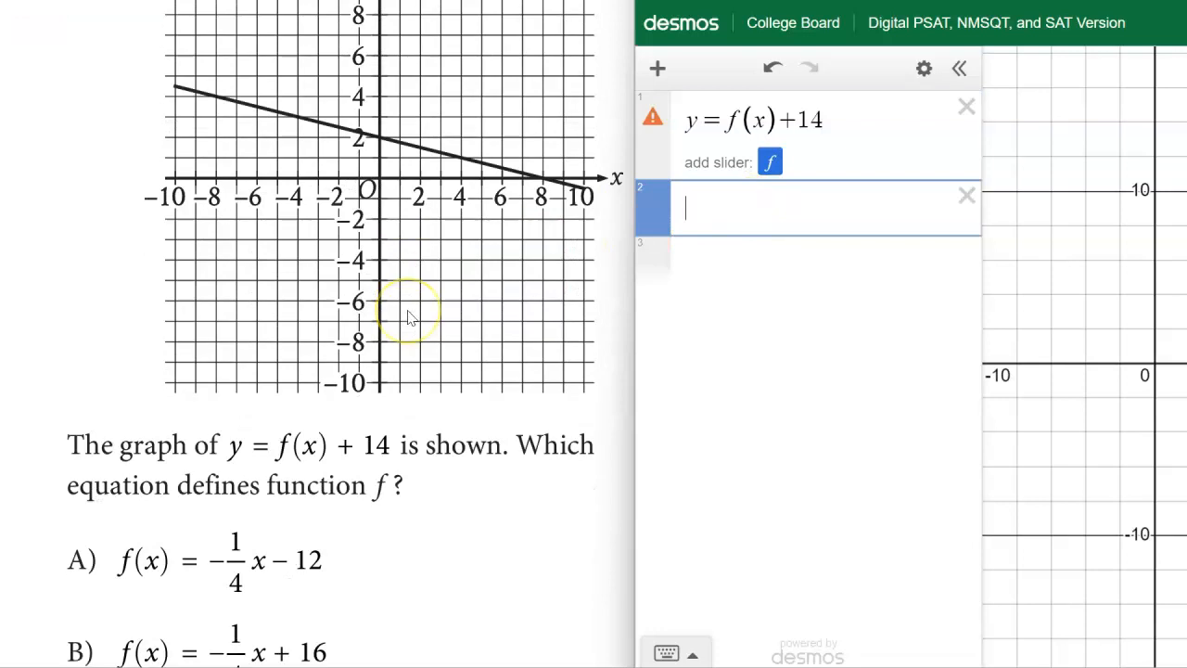
pyautogui.scroll(2, 408, 315)
pyautogui.click(1015, 289)
pyautogui.write('f(x)')
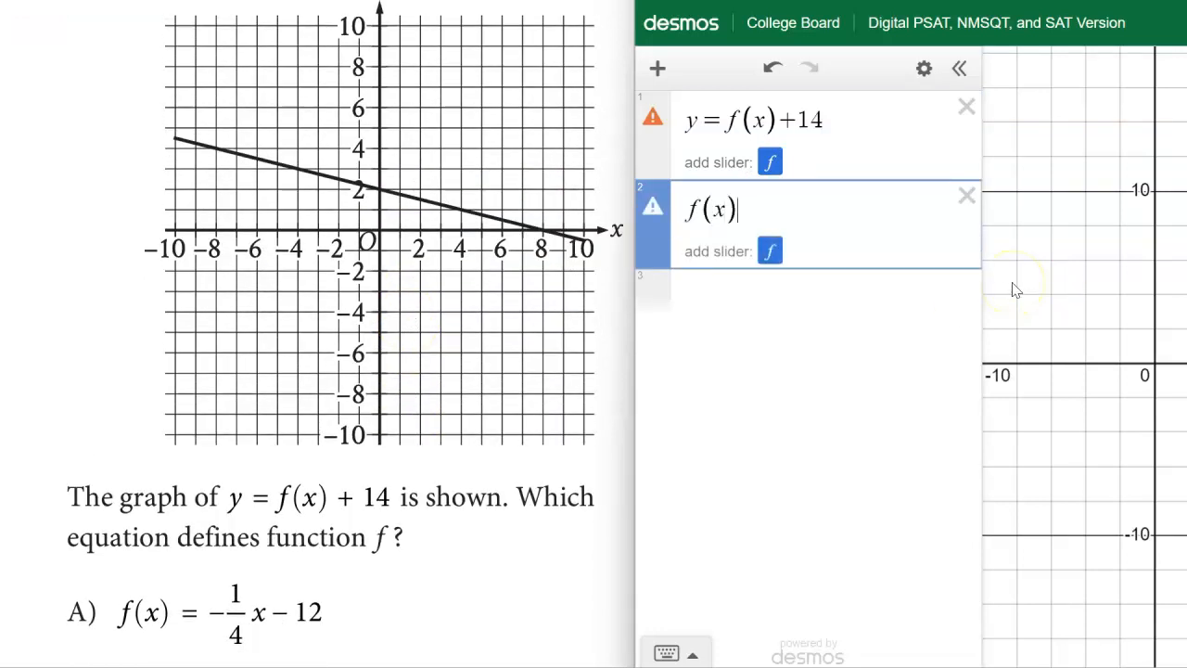
pyautogui.write('=')
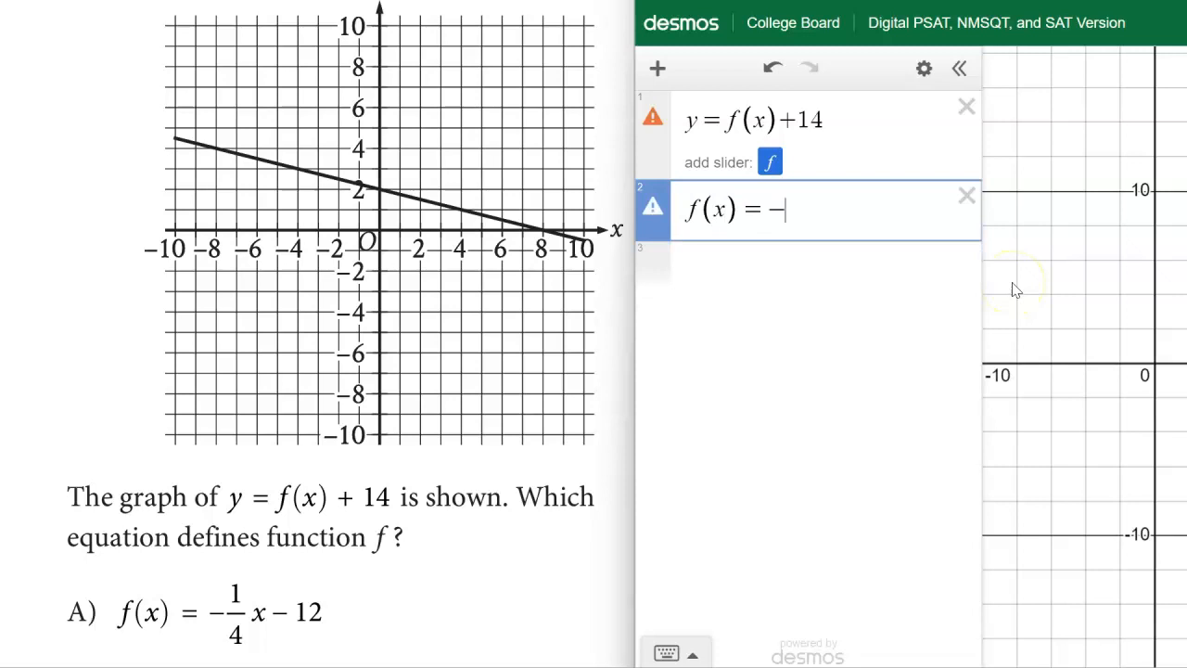
pyautogui.write('-1/')
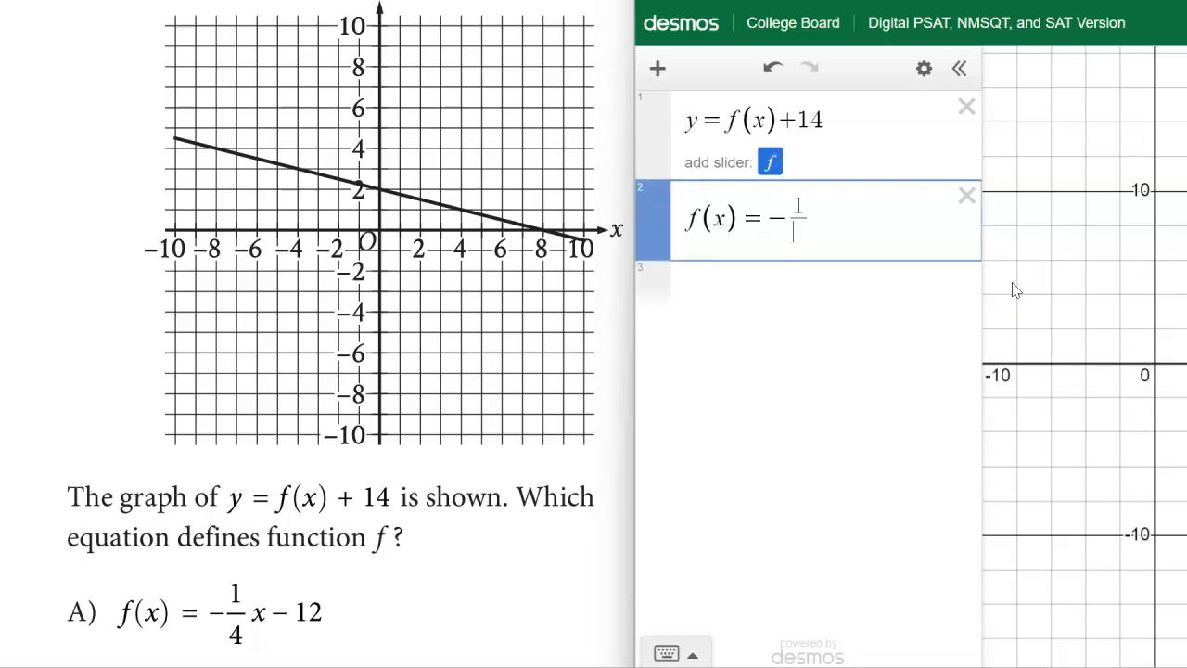
pyautogui.write('4')
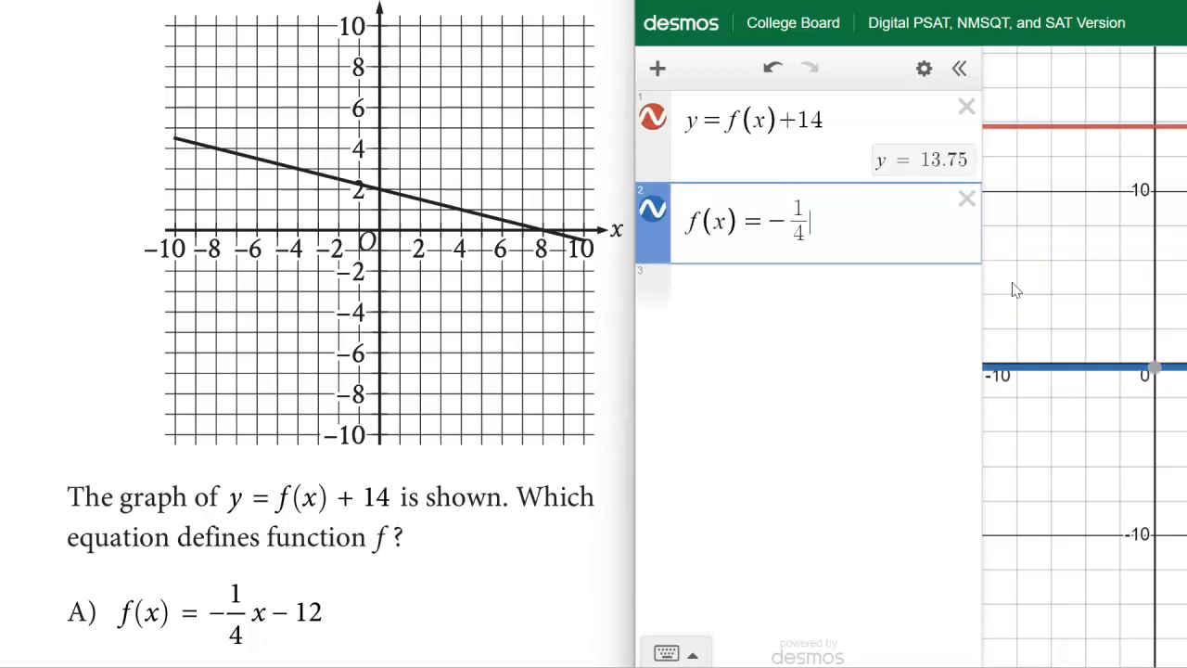
pyautogui.write('x')
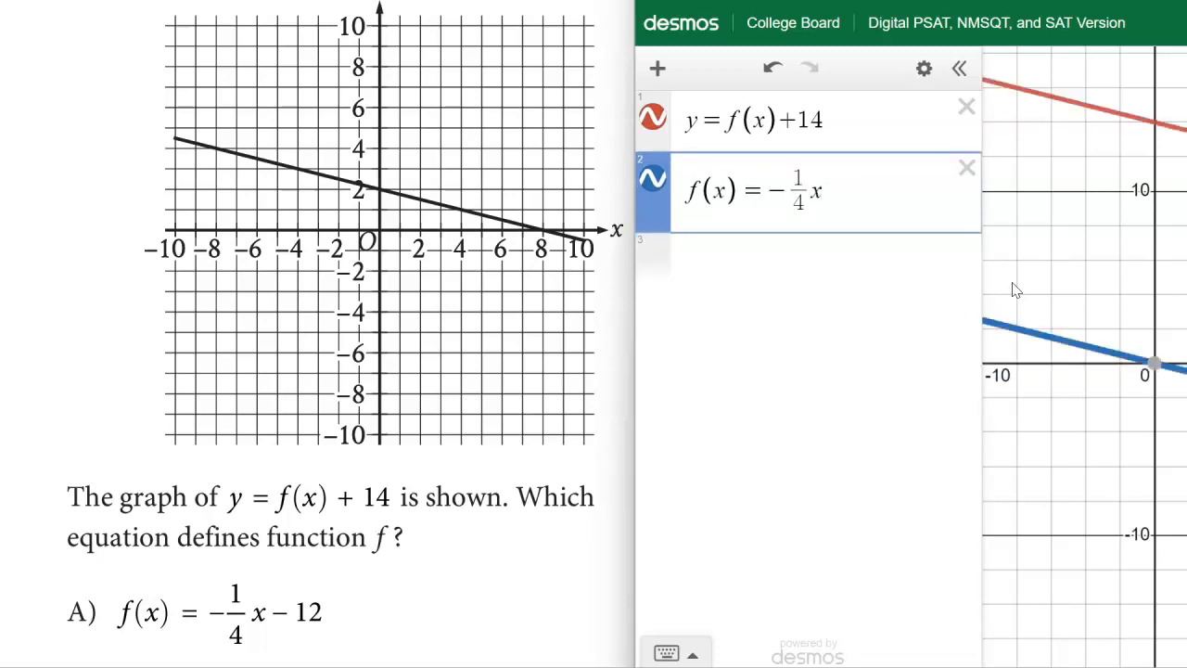
pyautogui.write('-12')
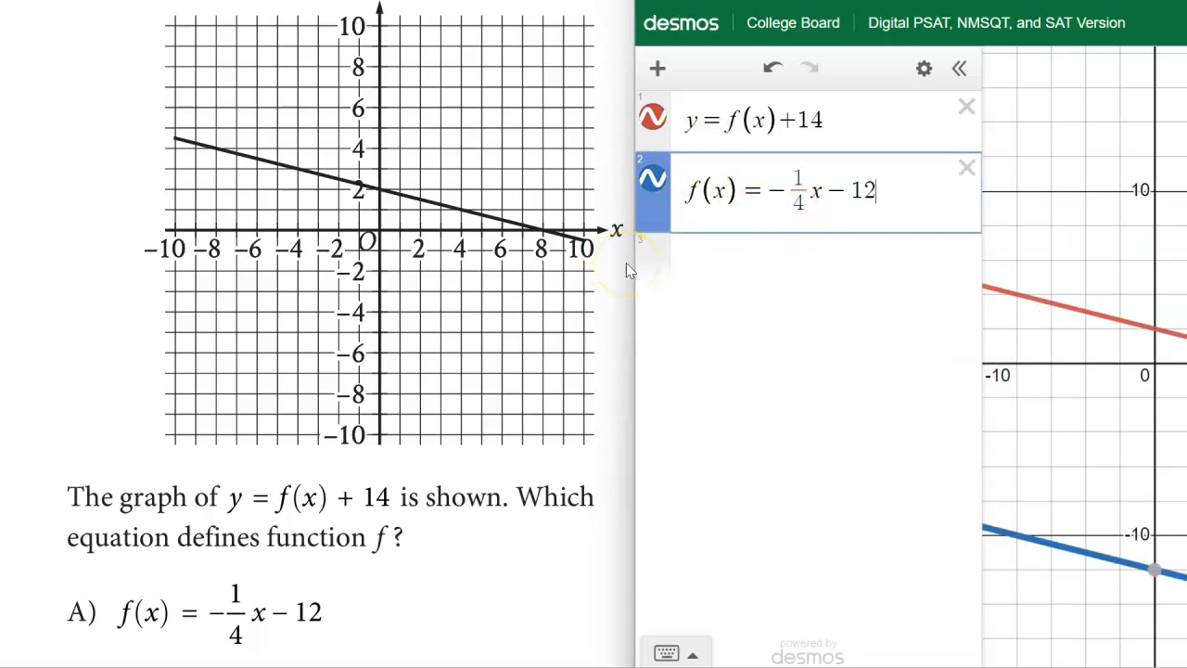
# Step: Toggle the graph of f(x) to compare the two lines, and leave it hidden
pyautogui.click(654, 183)
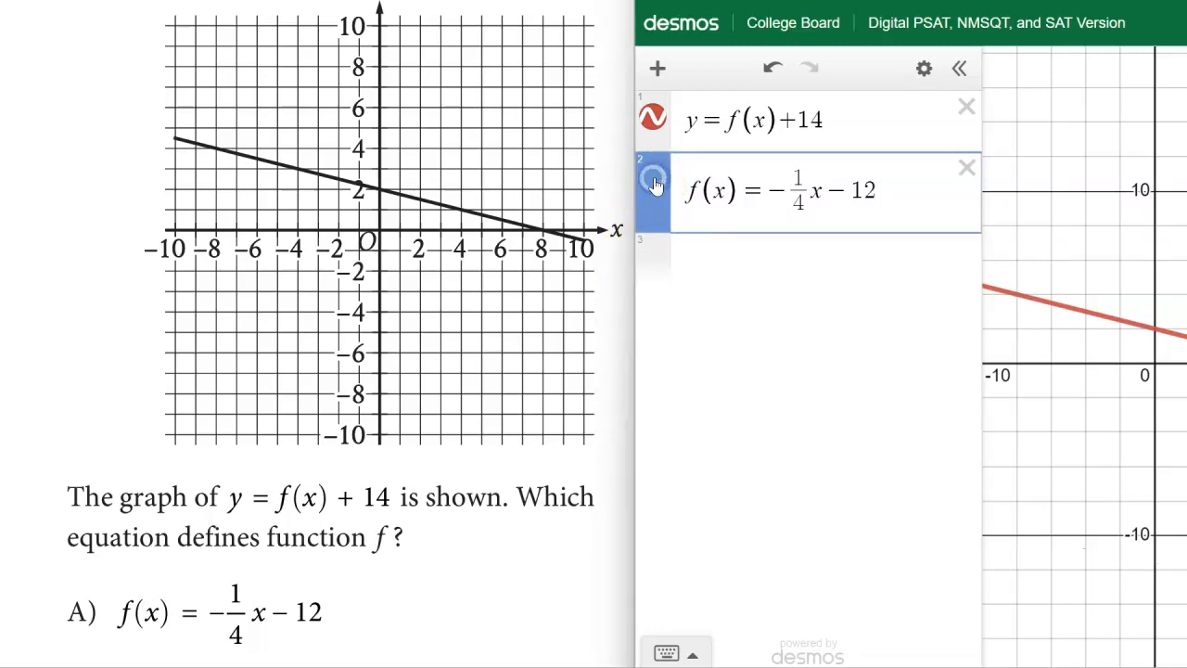
pyautogui.click(653, 184)
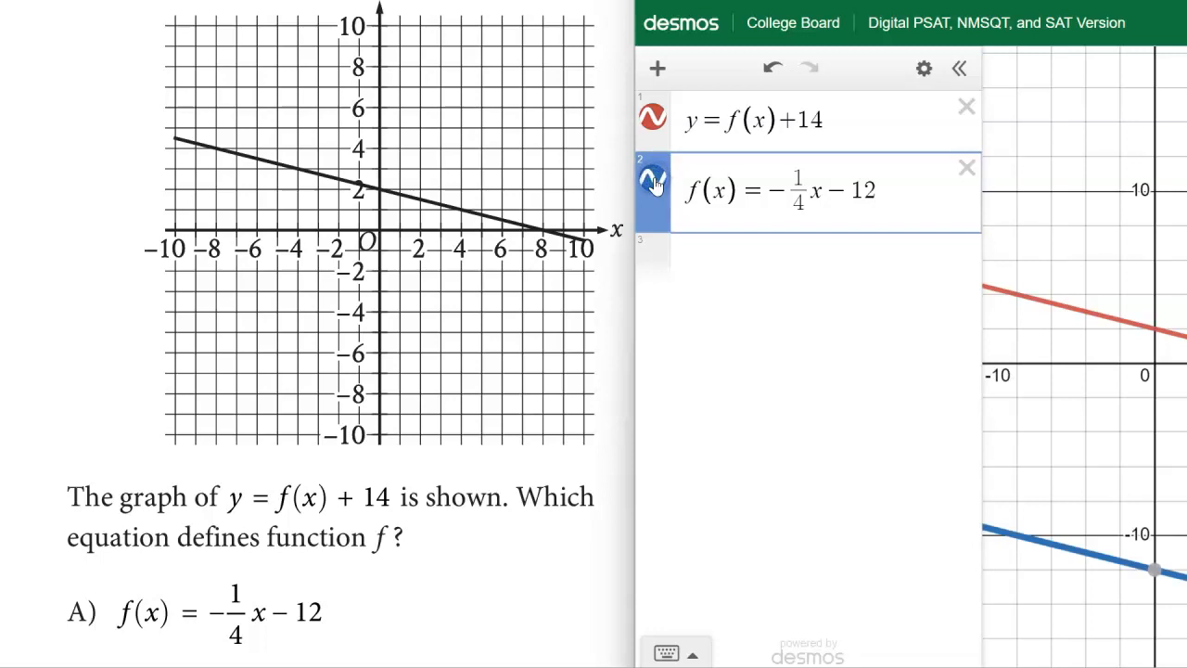
pyautogui.click(654, 184)
pyautogui.click(653, 184)
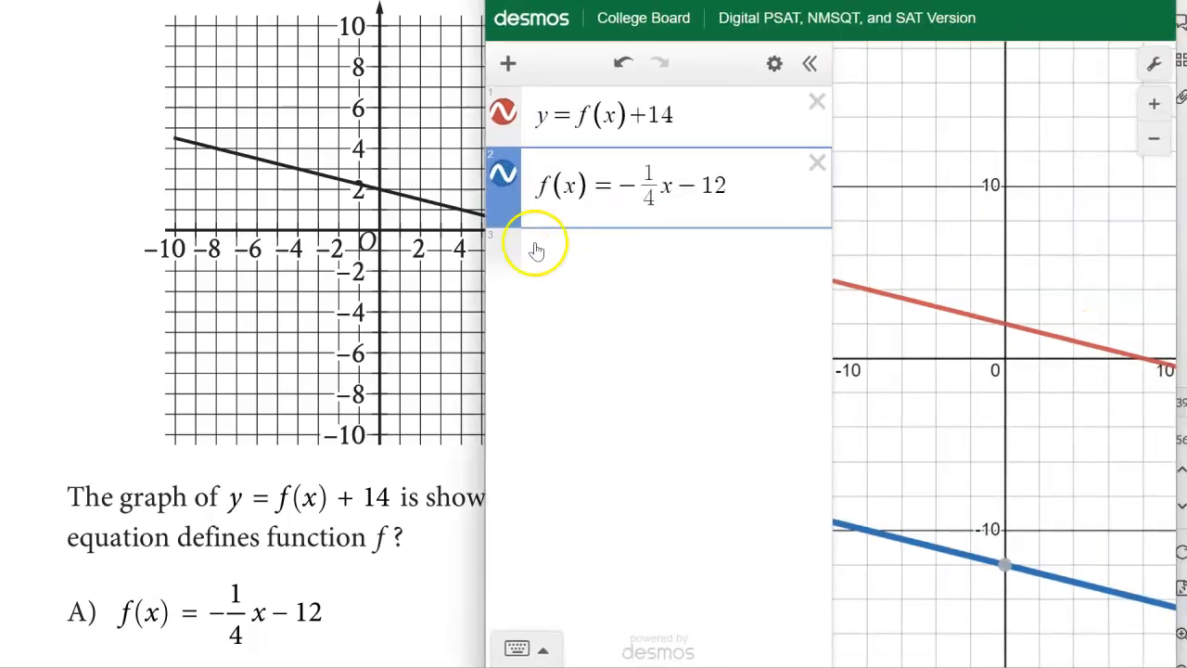
pyautogui.click(503, 174)
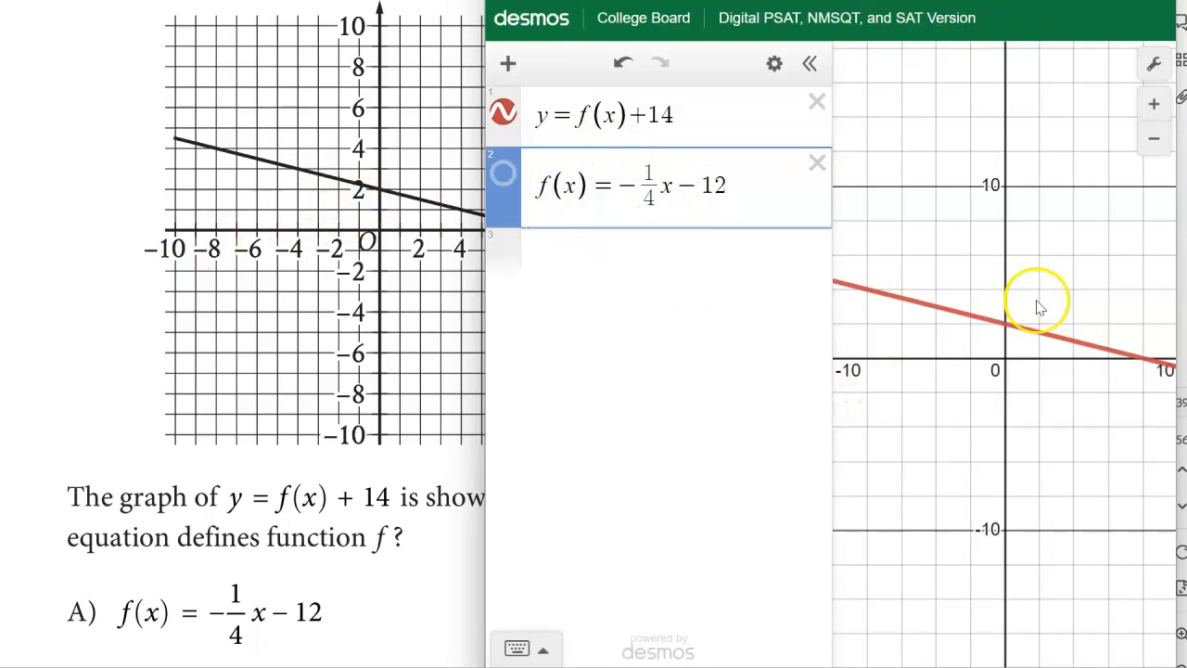
# Step: Inspect the x-intercept and y-intercept coordinates of the line y = f(x) + 14
pyautogui.moveTo(686, 1); pyautogui.dragTo(842, 1)
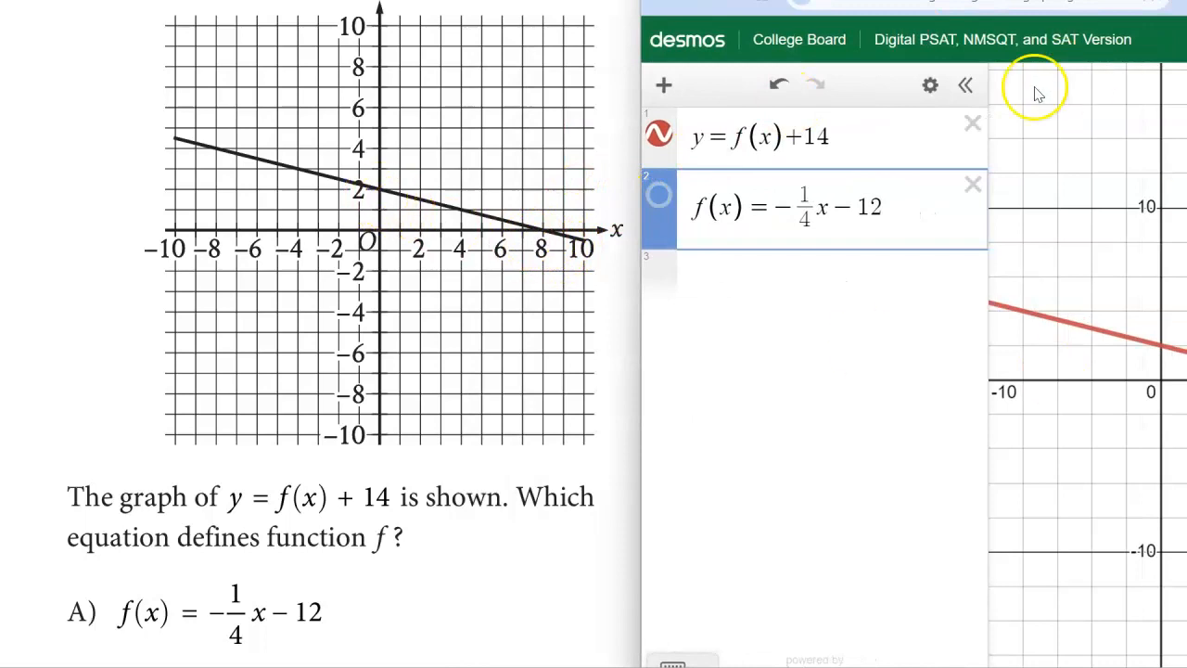
pyautogui.moveTo(1046, 2); pyautogui.dragTo(859, 1)
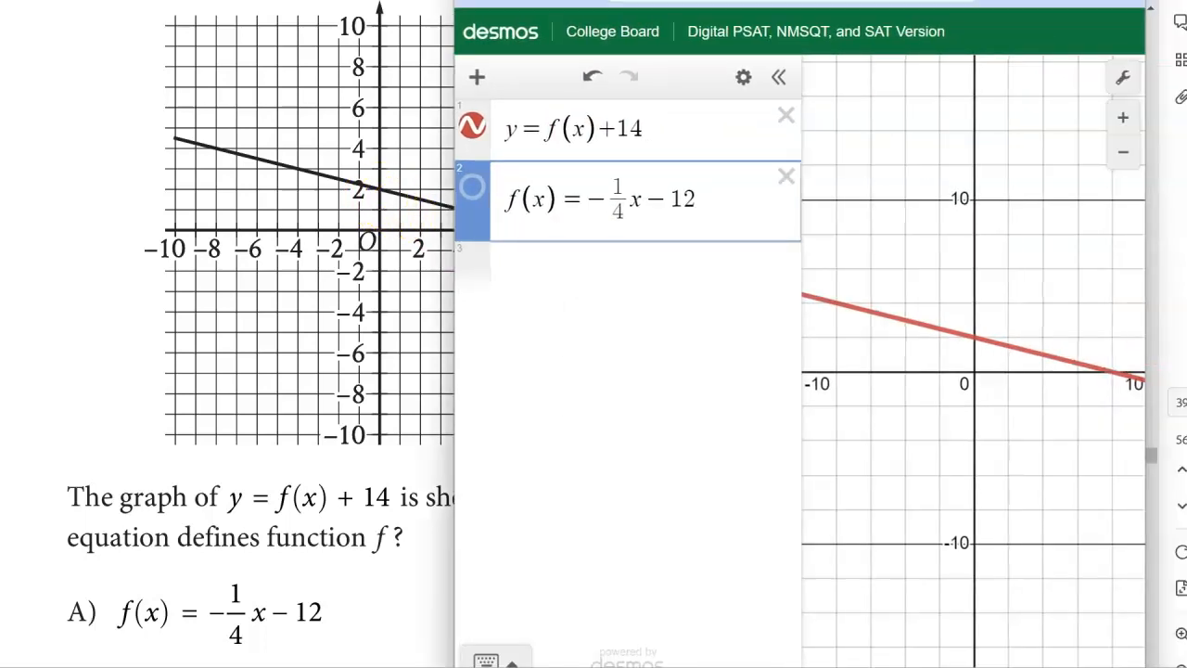
pyautogui.click(1112, 373)
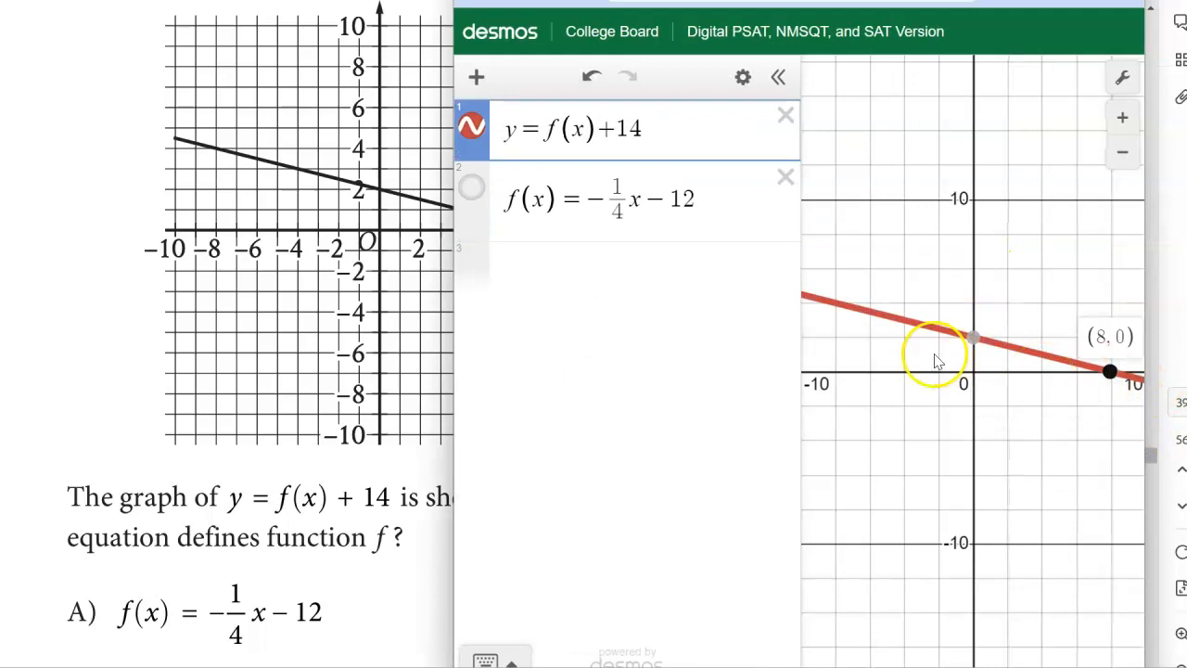
pyautogui.click(973, 336)
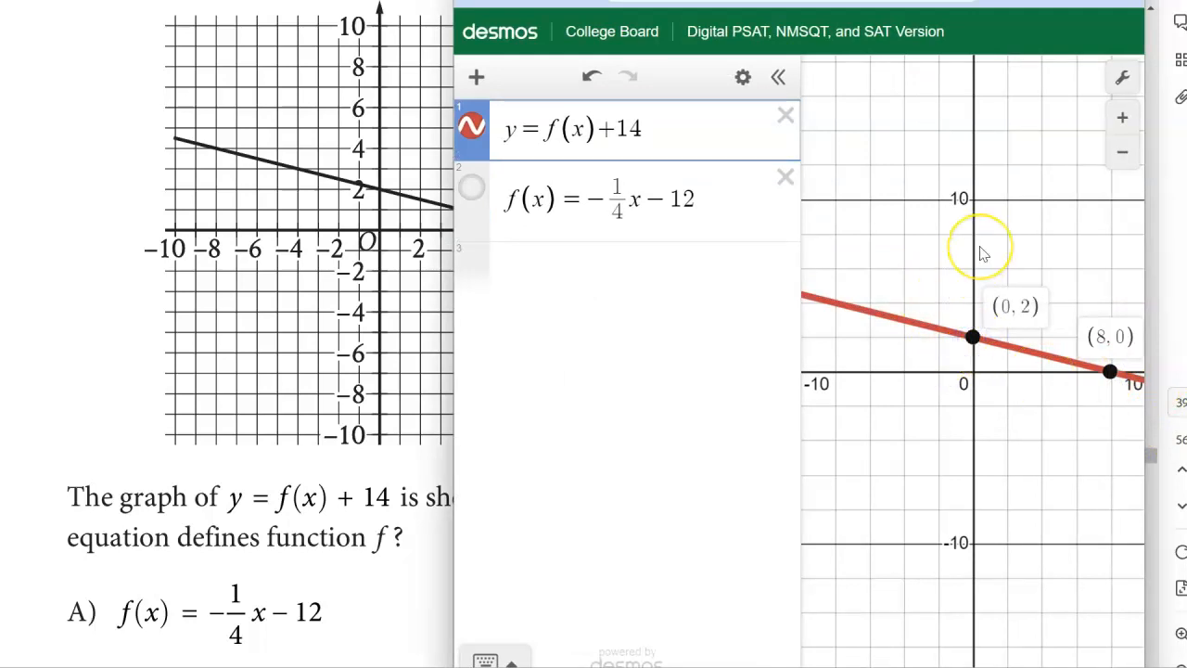
# Step: Test answer choice B by changing the constant in f(x) to + 16, and examine the shifted line
pyautogui.moveTo(557, 2); pyautogui.dragTo(649, 0)
pyautogui.scroll(-1, 392, 289)
pyautogui.scroll(-3, 392, 293)
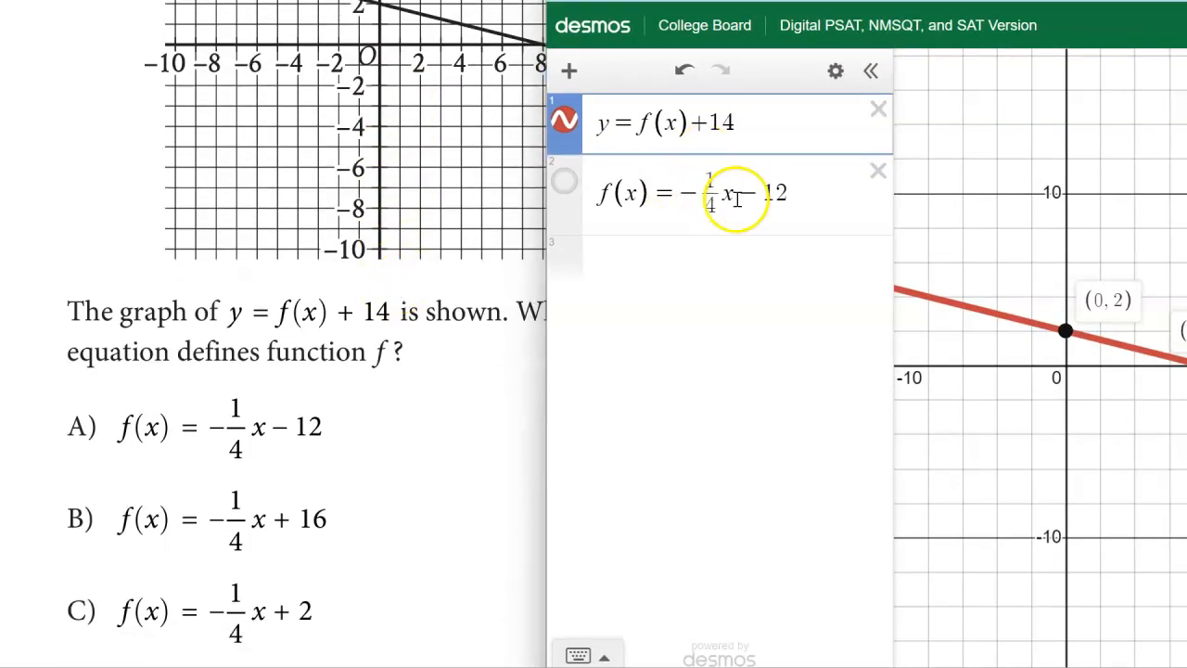
pyautogui.moveTo(788, 193); pyautogui.dragTo(746, 193)
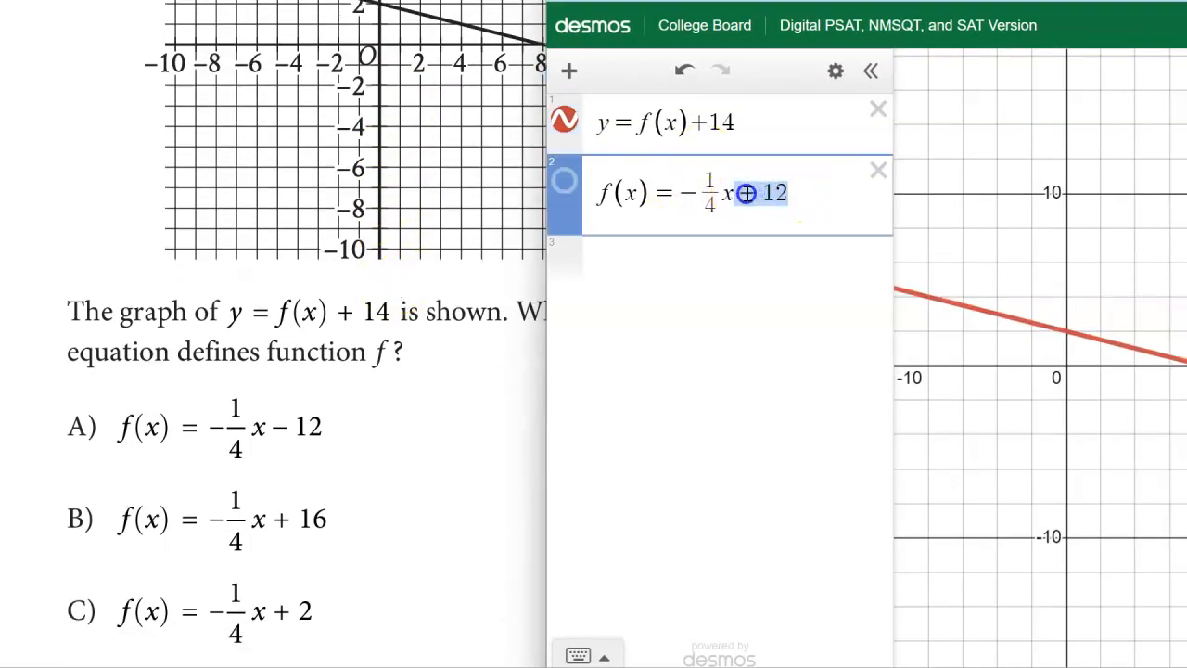
pyautogui.write('+ 16')
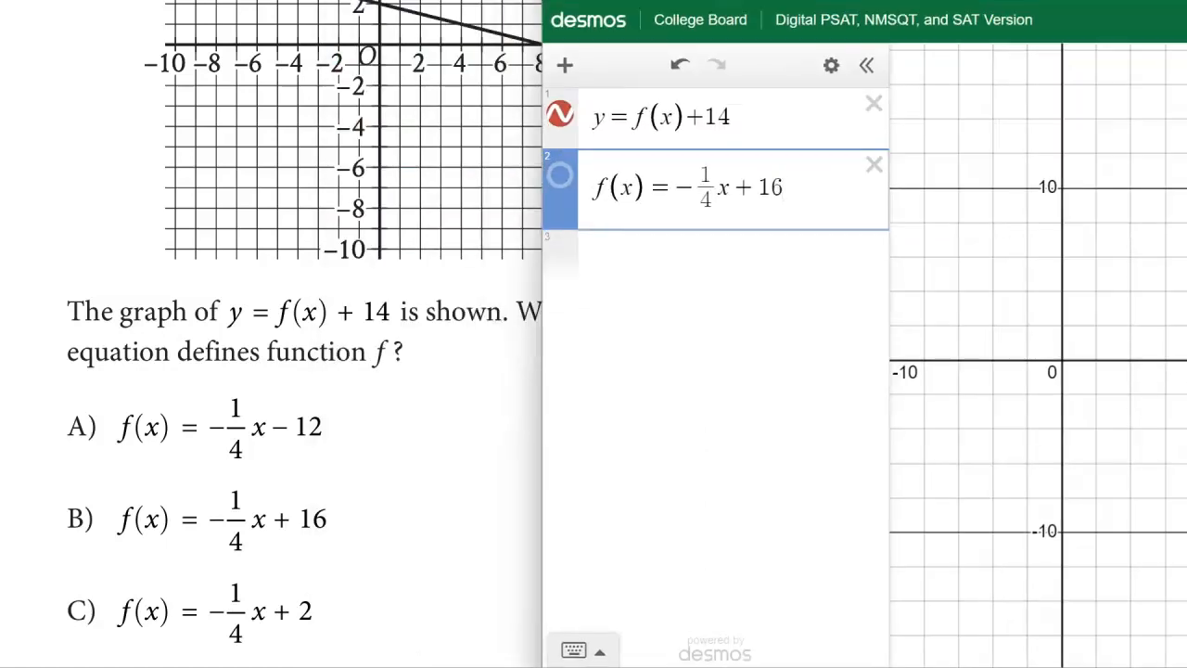
pyautogui.scroll(-5, 987, 177)
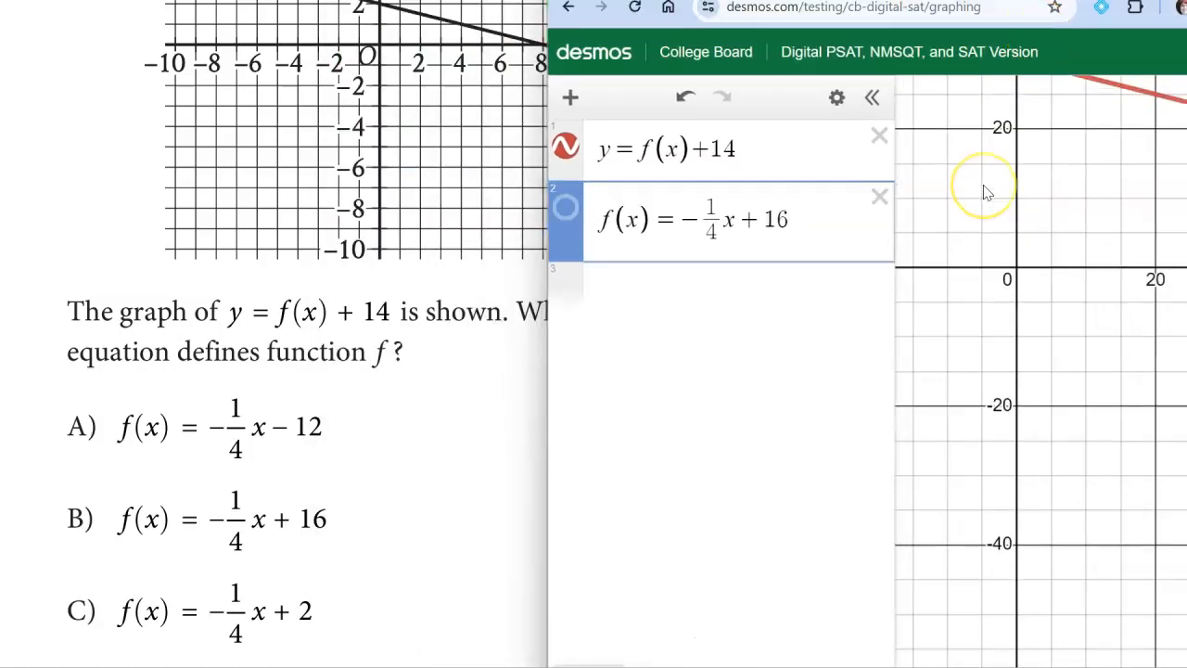
pyautogui.scroll(-2, 987, 192)
pyautogui.scroll(6, 987, 192)
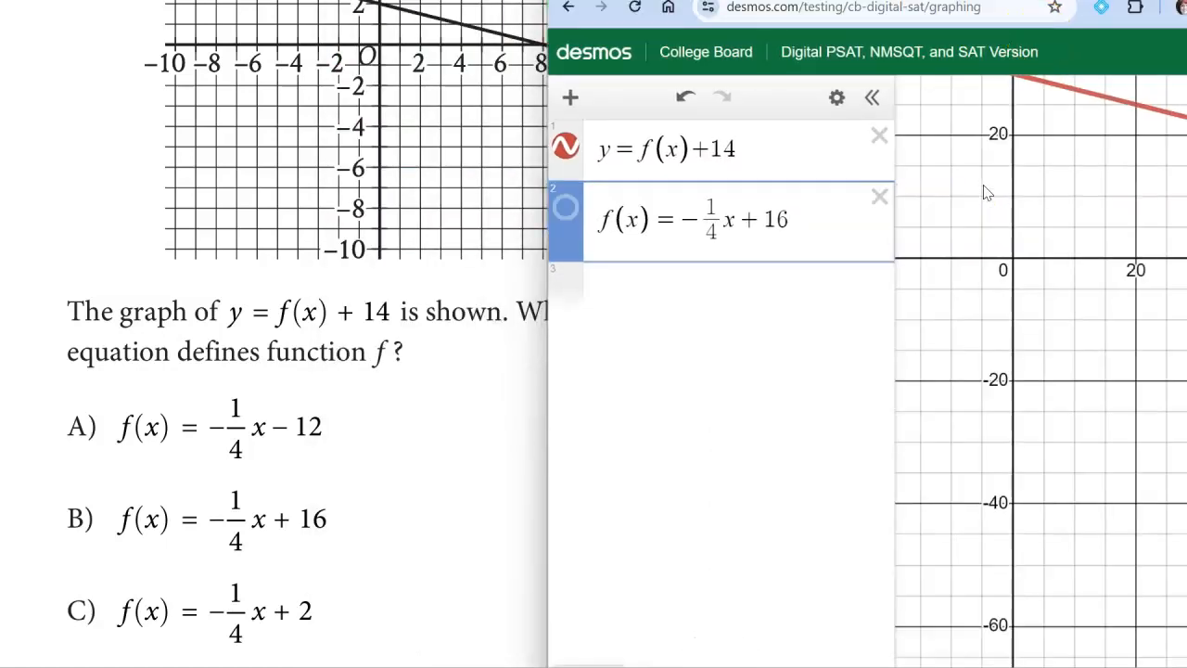
pyautogui.scroll(2, 986, 192)
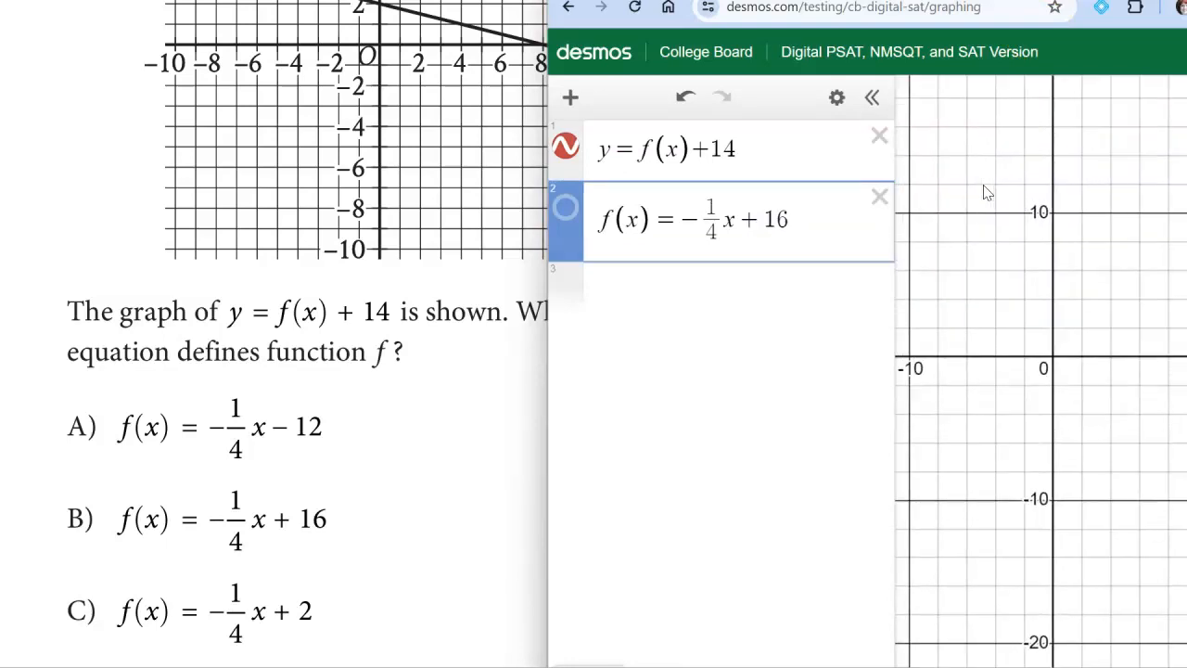
# Step: Test answer choices C and D by changing the constant in f(x) to + 2 and to - 14
pyautogui.moveTo(787, 220); pyautogui.dragTo(772, 218)
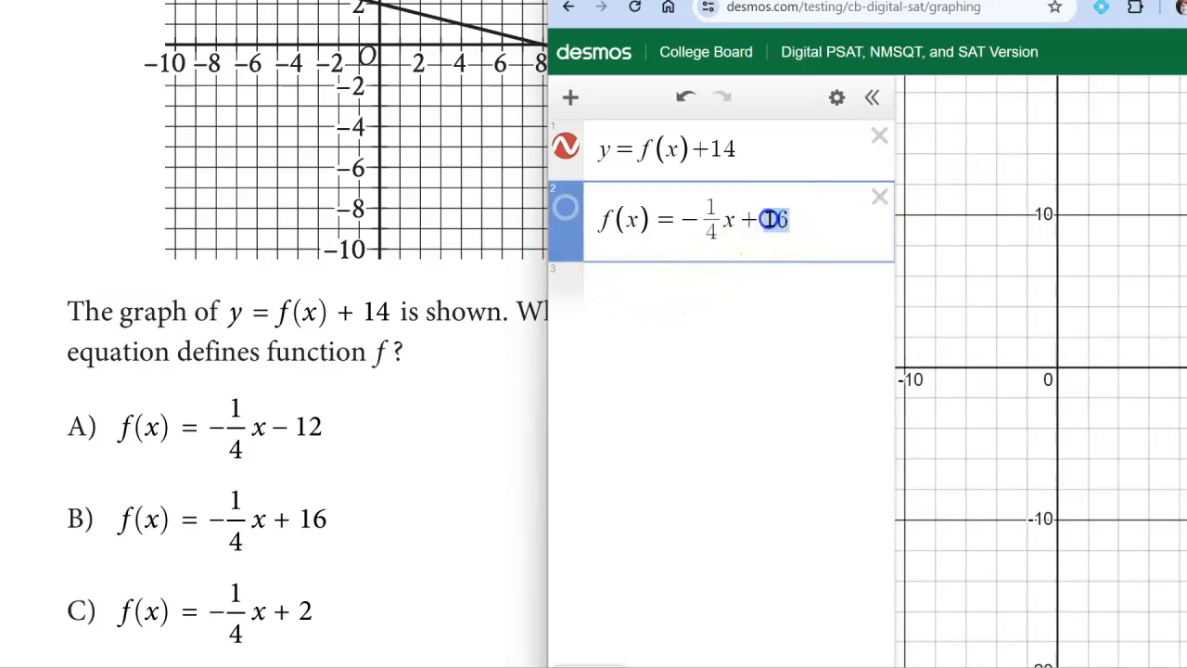
pyautogui.write('2')
pyautogui.scroll(-3, 423, 384)
pyautogui.moveTo(798, 231); pyautogui.dragTo(752, 220)
pyautogui.write('-14')
pyautogui.click(670, 229)
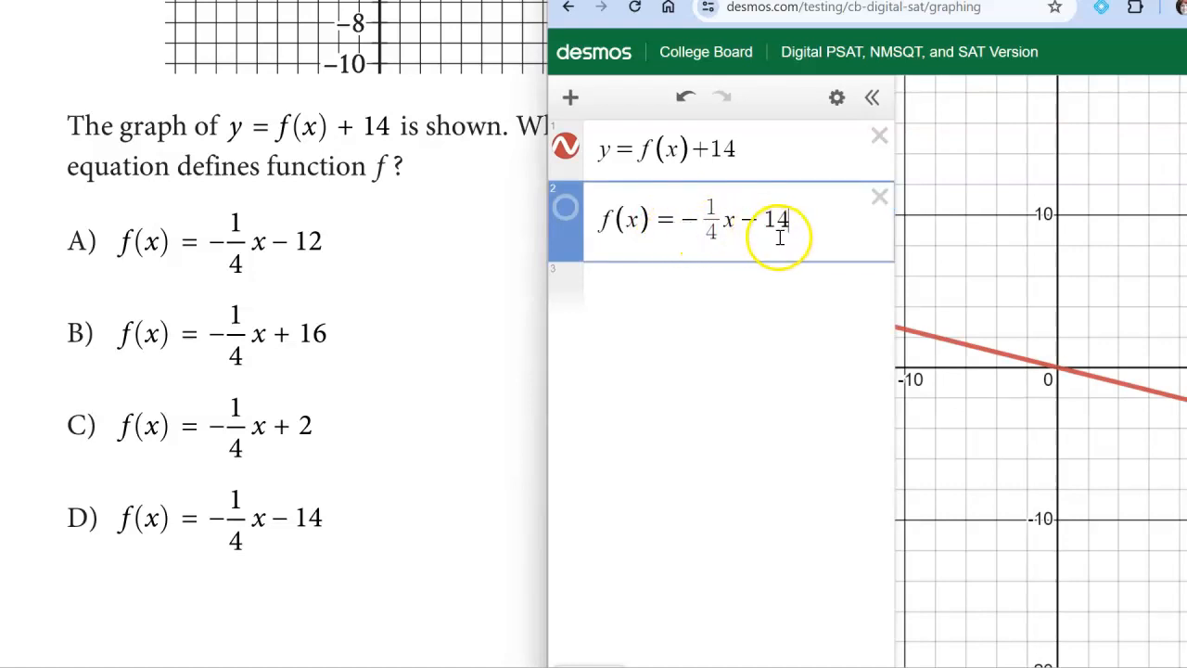
# Step: Restore answer choice A by setting the constant subtracted in f(x) to 12
pyautogui.moveTo(786, 229); pyautogui.dragTo(770, 223)
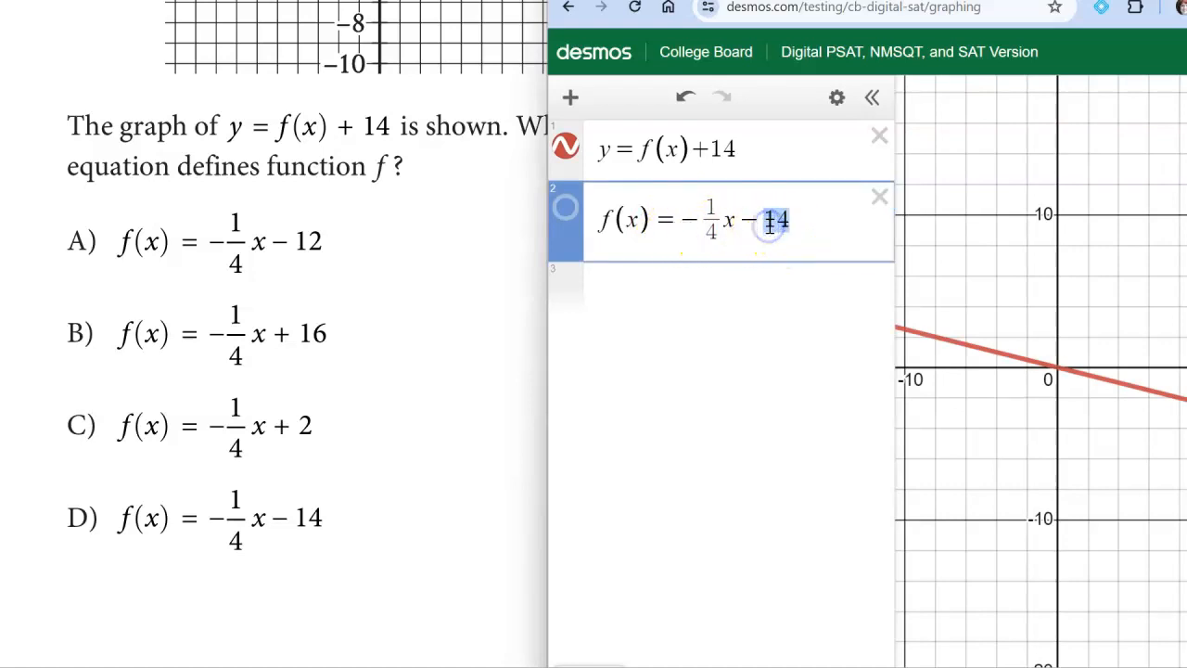
pyautogui.write('12')
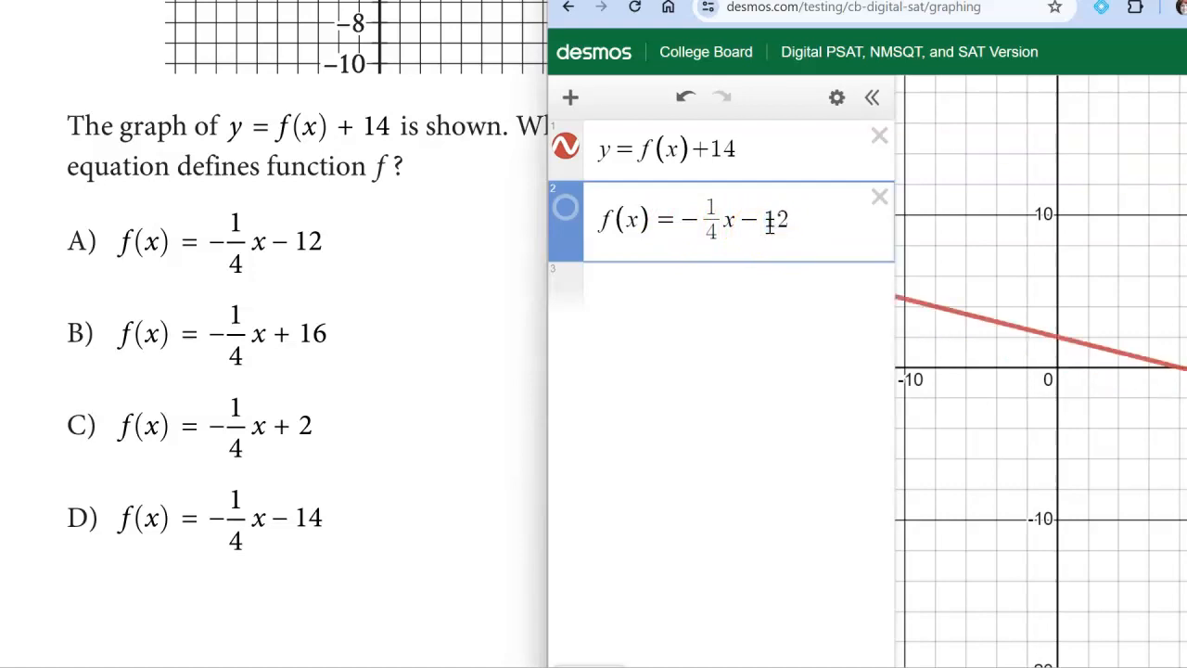